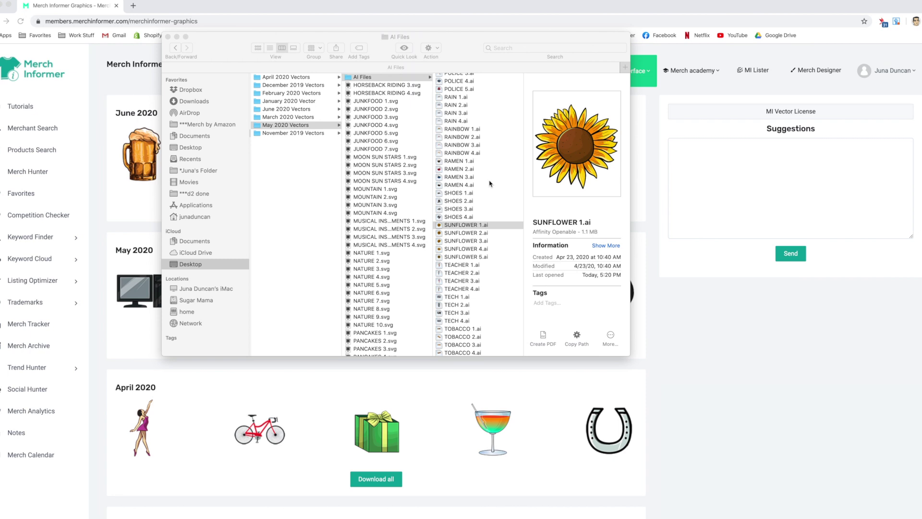
Preview the SUNFLOWER 1 to SUNFLOWER 5 .ai files in the AI Files folder of May 2020 Vectors
{"action": "left_click", "coordinate": [462, 228]}
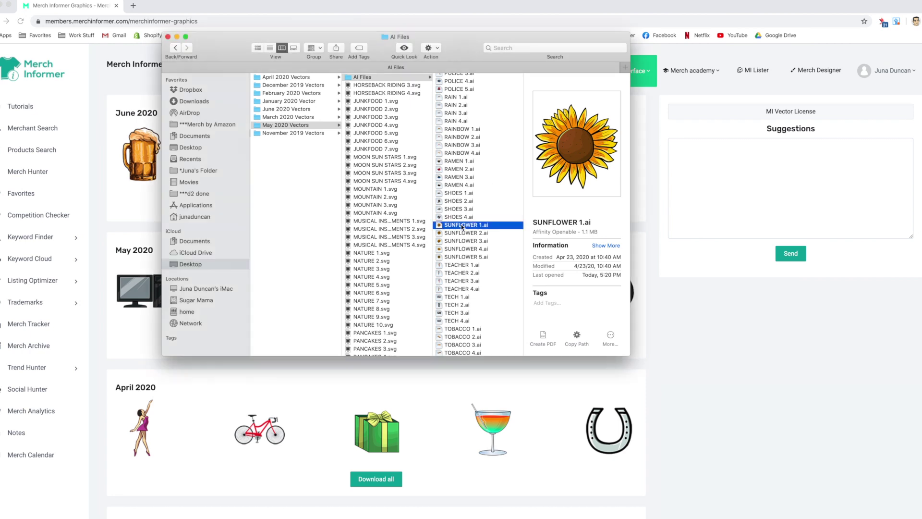
{"action": "left_click", "coordinate": [450, 233], "text": "shift"}
{"action": "left_click", "coordinate": [451, 242], "text": "shift"}
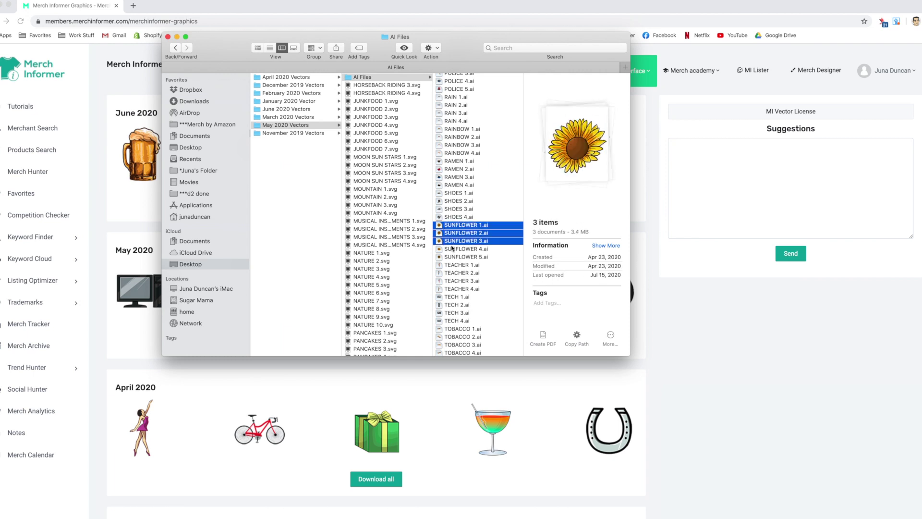
{"action": "left_click", "coordinate": [453, 249], "text": "shift"}
{"action": "left_click", "coordinate": [465, 259]}
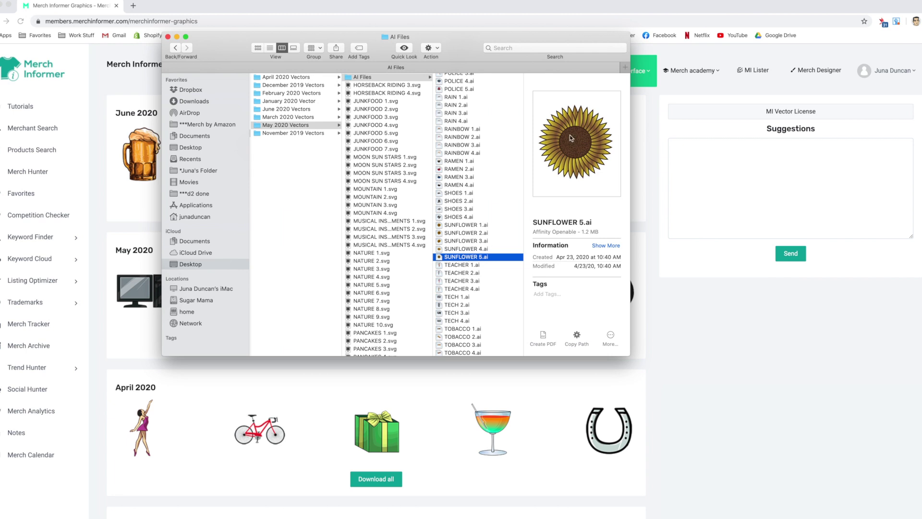
{"action": "left_click", "coordinate": [463, 226]}
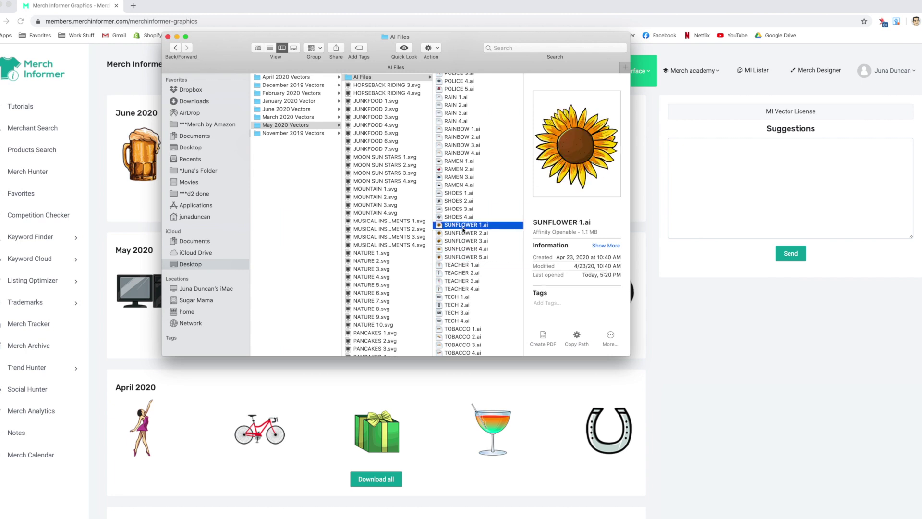
{"action": "left_click", "coordinate": [464, 233]}
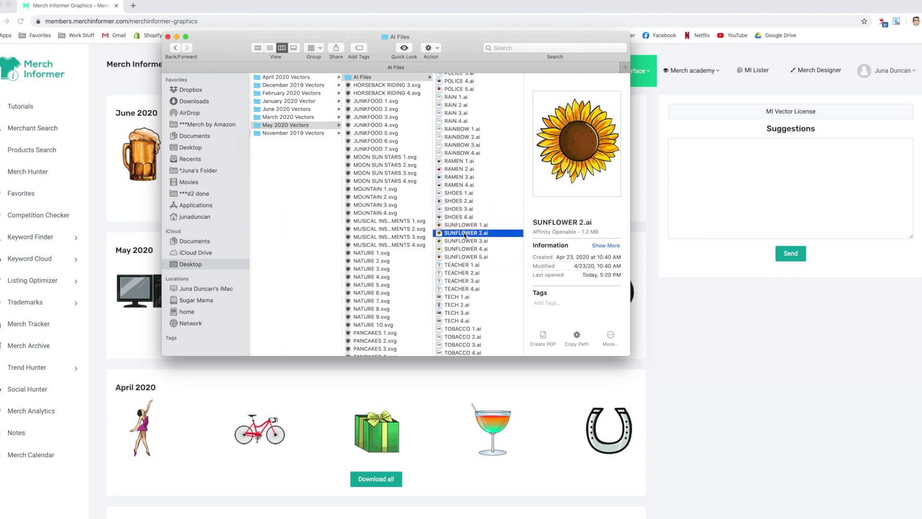
{"action": "left_click", "coordinate": [467, 241]}
{"action": "left_click", "coordinate": [467, 249]}
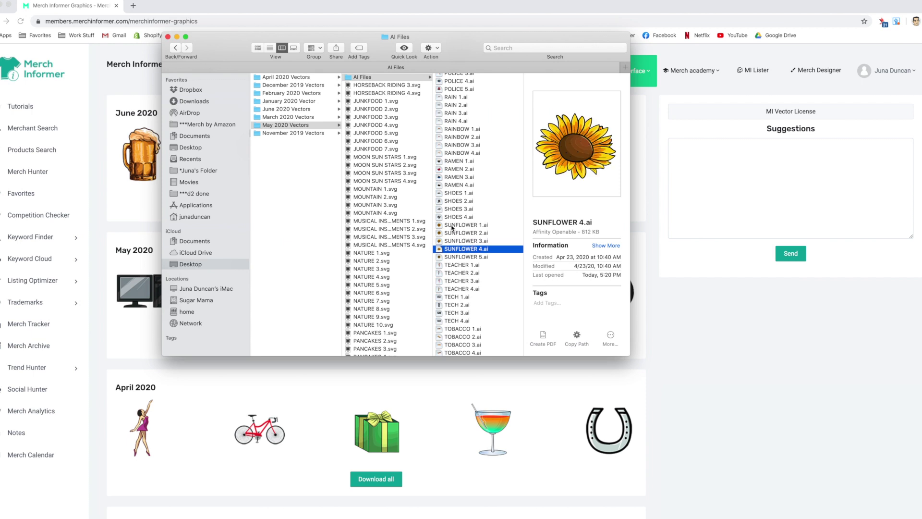
Select SUNFLOWER 1.ai through SUNFLOWER 4.ai and open them together in Affinity Designer
{"action": "left_click", "coordinate": [452, 225]}
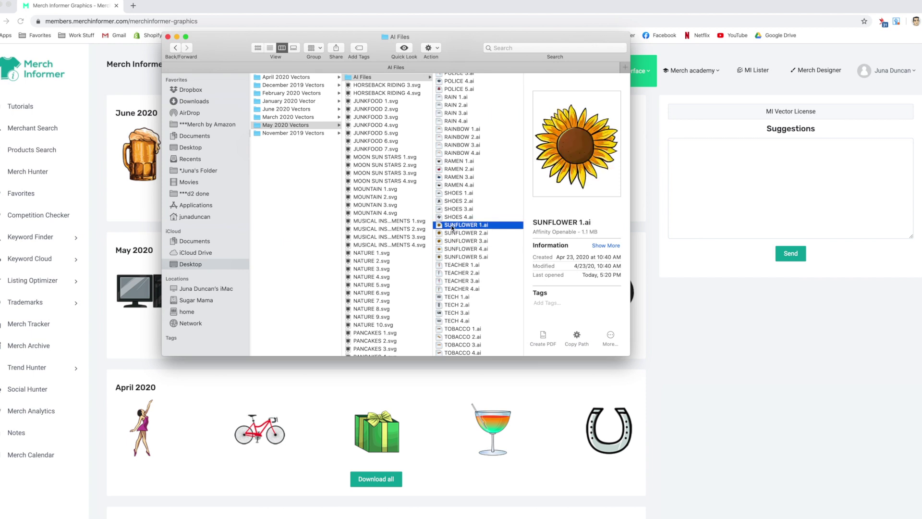
{"action": "left_click", "coordinate": [456, 251], "text": "shift"}
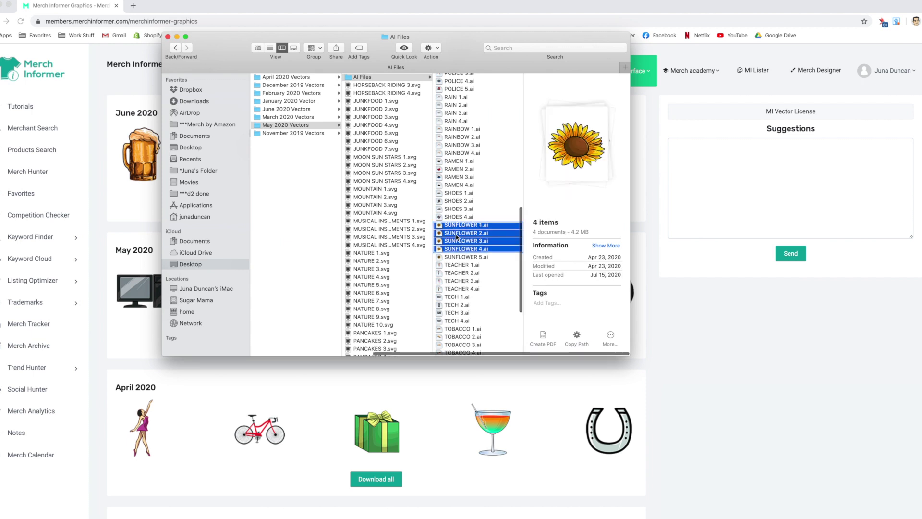
{"action": "right_click", "coordinate": [457, 234]}
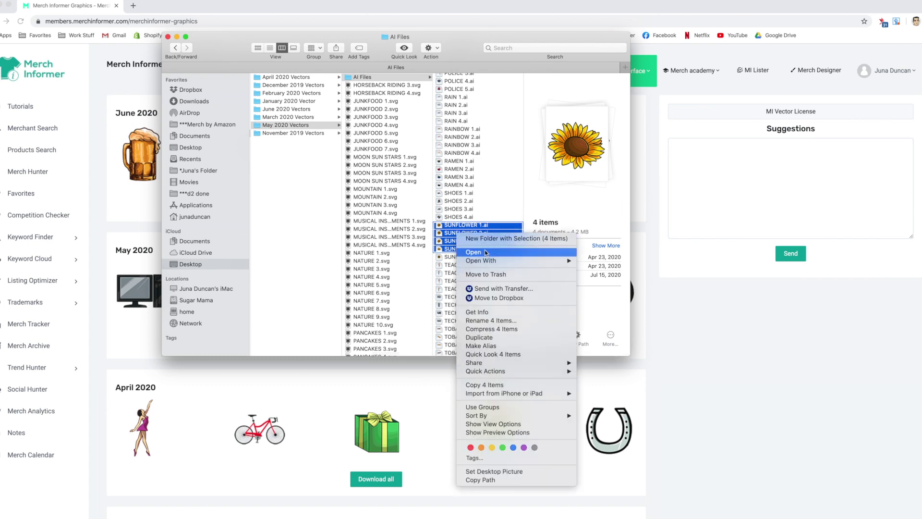
{"action": "mouse_move", "coordinate": [509, 261]}
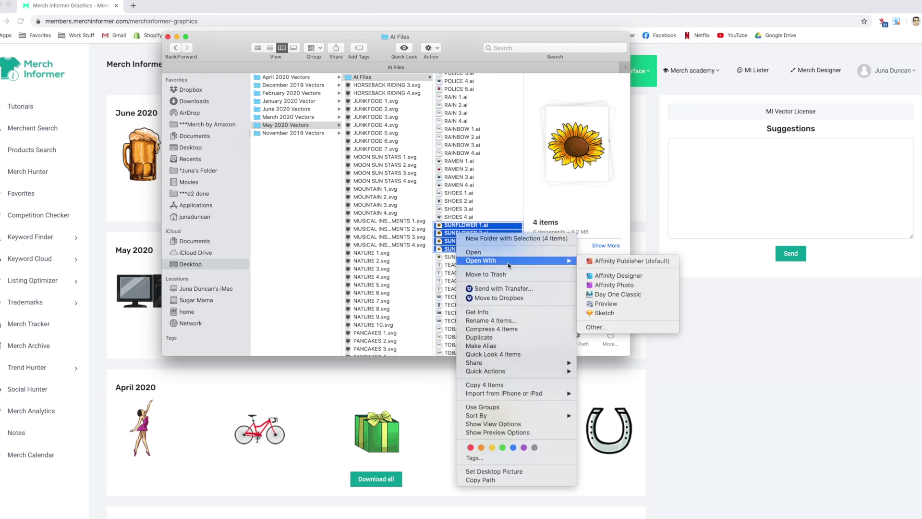
{"action": "left_click", "coordinate": [609, 276]}
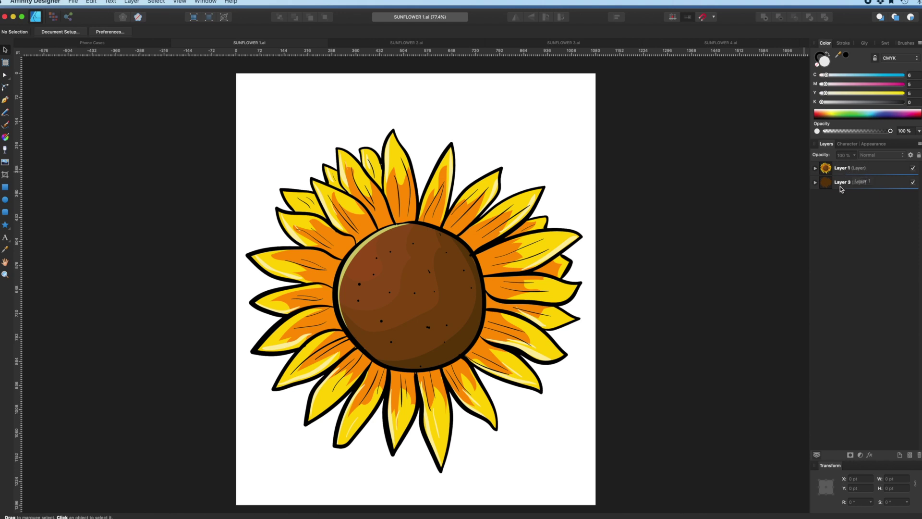
Check the contents and visibility of Layer 3 in SUNFLOWER 1.ai, and group Layer 1 and Layer 3
{"action": "left_click", "coordinate": [815, 183]}
{"action": "left_click", "coordinate": [815, 183]}
{"action": "left_click", "coordinate": [914, 185]}
{"action": "left_click", "coordinate": [913, 185]}
{"action": "left_click", "coordinate": [873, 170]}
{"action": "left_click", "coordinate": [876, 183], "text": "shift"}
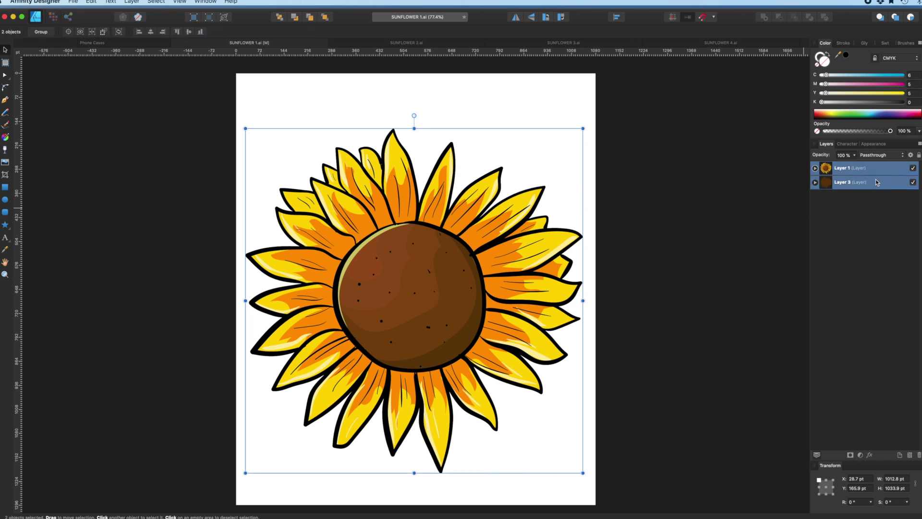
{"action": "key", "text": "super+g"}
{"action": "left_click", "coordinate": [863, 197]}
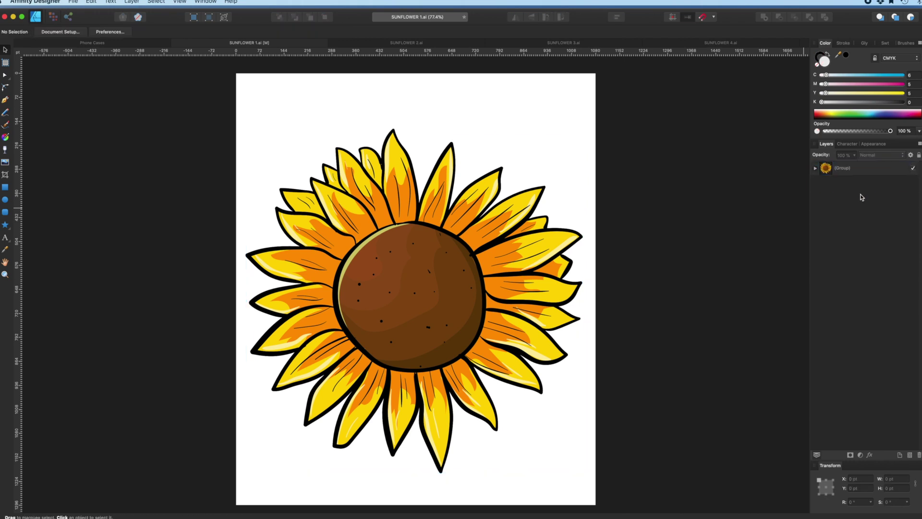
Switch to SUNFLOWER 2.ai and group its Layer 2 and Layer 1
{"action": "left_click", "coordinate": [393, 43]}
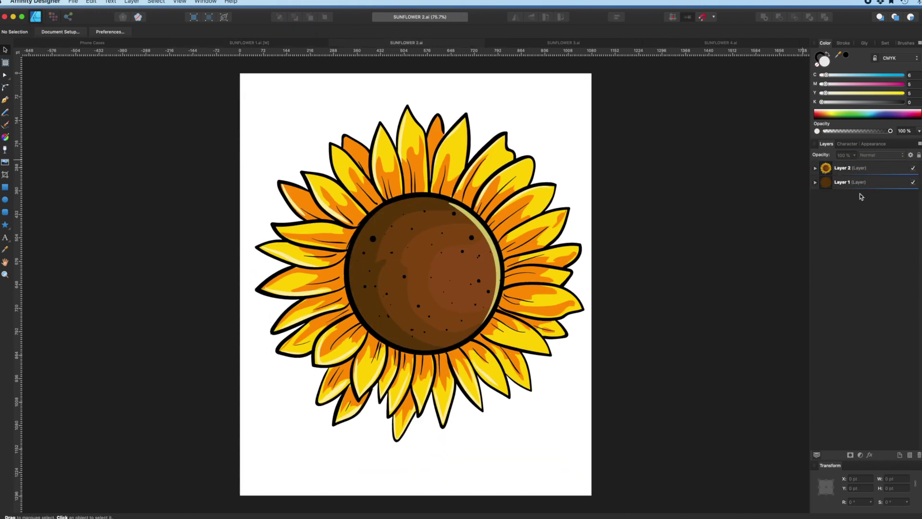
{"action": "left_click", "coordinate": [864, 172]}
{"action": "left_click", "coordinate": [865, 182], "text": "shift"}
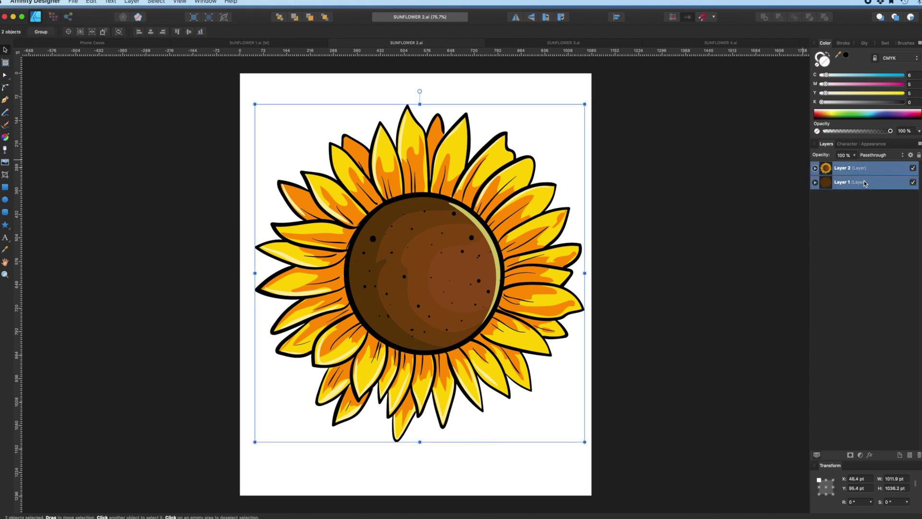
{"action": "key", "text": "super+g"}
Switch to SUNFLOWER 3.ai and group its Layer 2 and Layer 3
{"action": "left_click", "coordinate": [532, 44]}
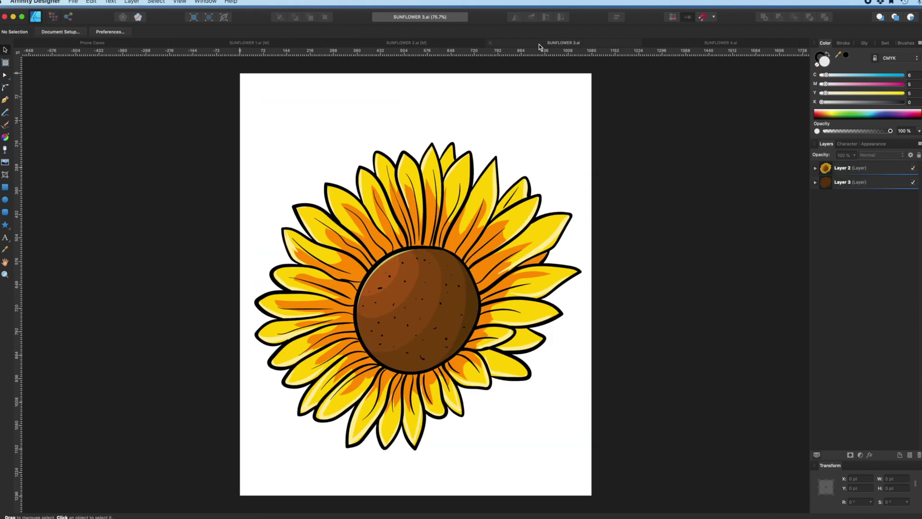
{"action": "left_click", "coordinate": [848, 170]}
{"action": "left_click", "coordinate": [859, 183], "text": "shift"}
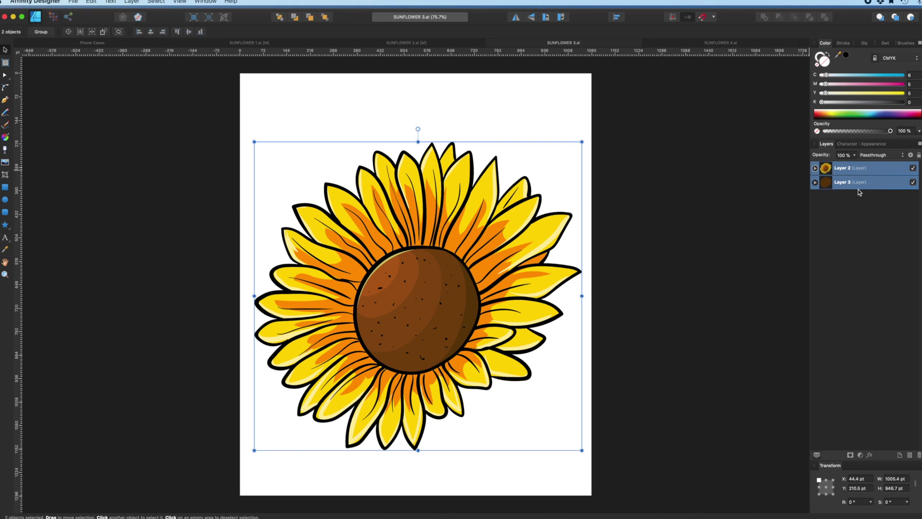
{"action": "key", "text": "super+g"}
Switch to SUNFLOWER 4.ai and turn its single Layer 3 into a group
{"action": "left_click", "coordinate": [701, 42]}
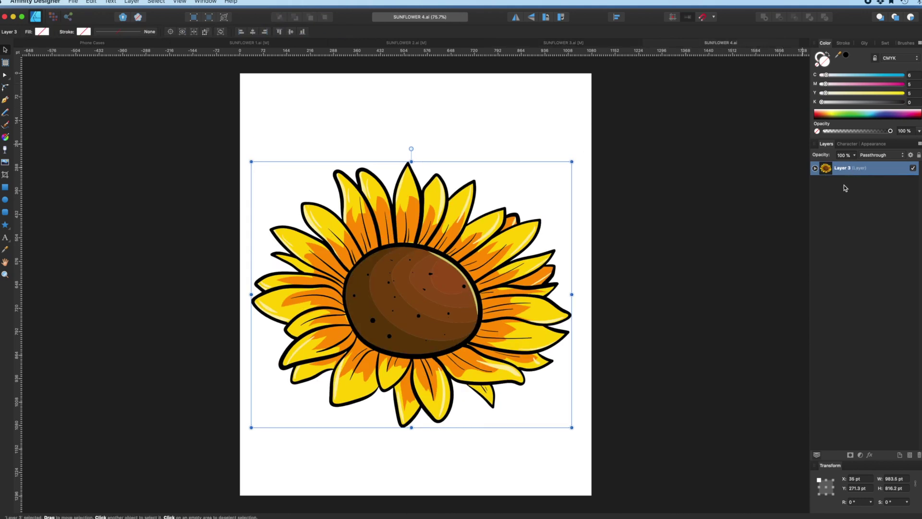
{"action": "double_click", "coordinate": [849, 168]}
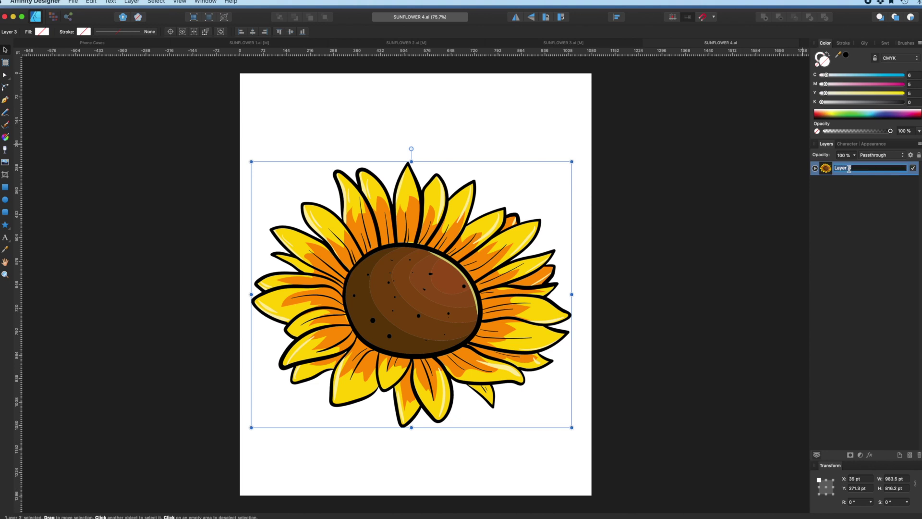
{"action": "left_click", "coordinate": [847, 196]}
{"action": "left_click", "coordinate": [871, 171]}
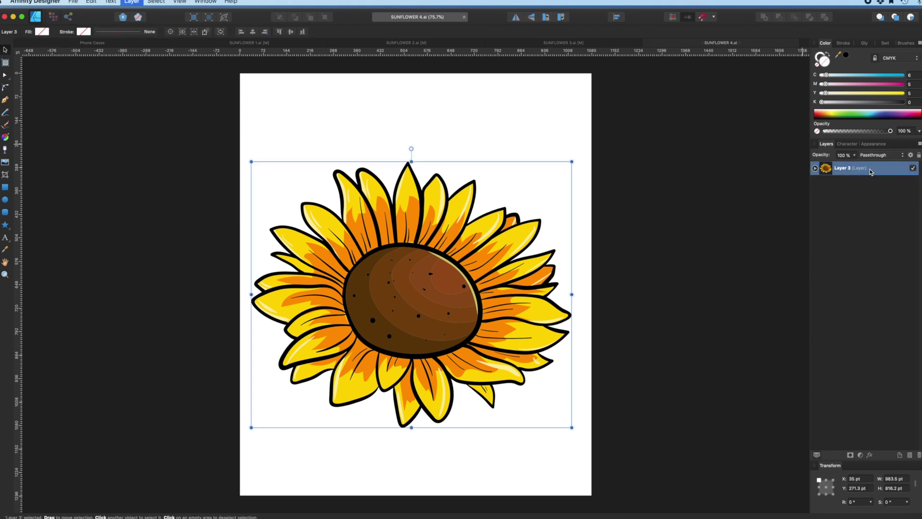
{"action": "left_click", "coordinate": [861, 192]}
Copy the SUNFLOWER 1 group into the large blank artboard of Phone Cases, scaled to about 6.3 × 6.5 in, in its upper-left area
{"action": "left_click", "coordinate": [281, 45]}
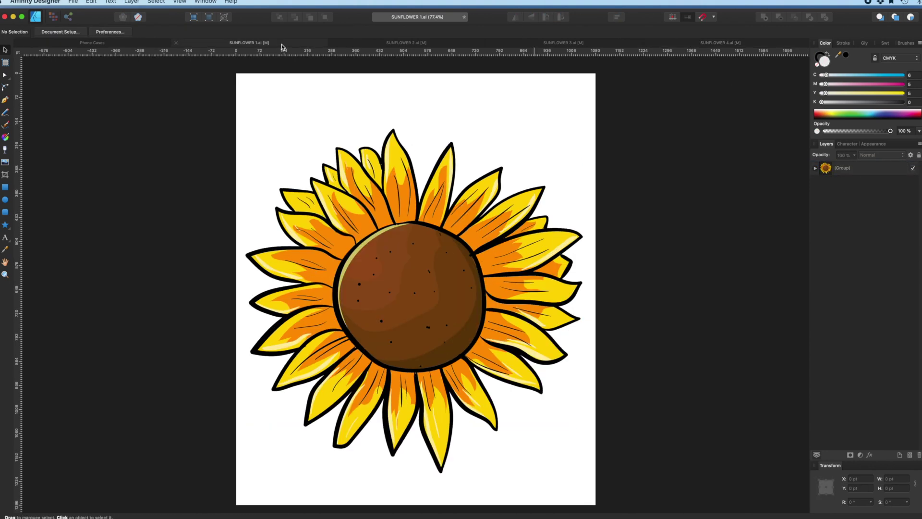
{"action": "left_click", "coordinate": [856, 167]}
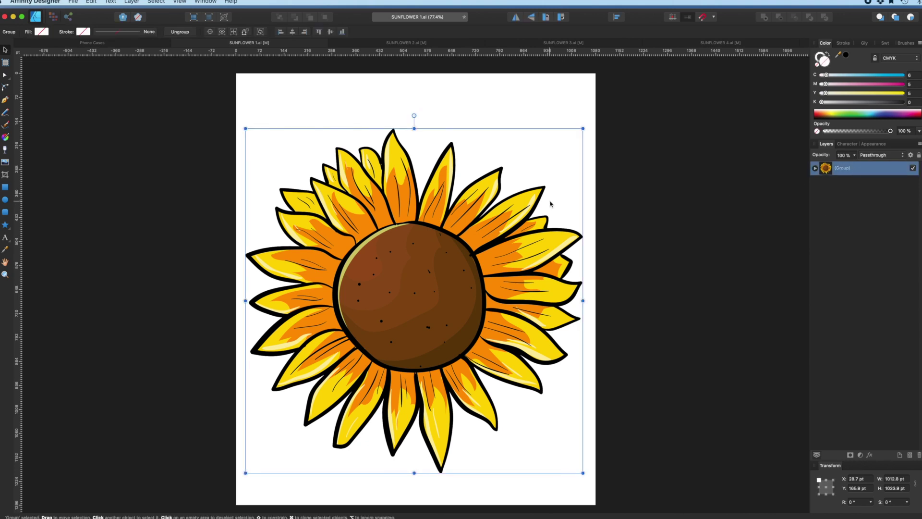
{"action": "left_click", "coordinate": [117, 43]}
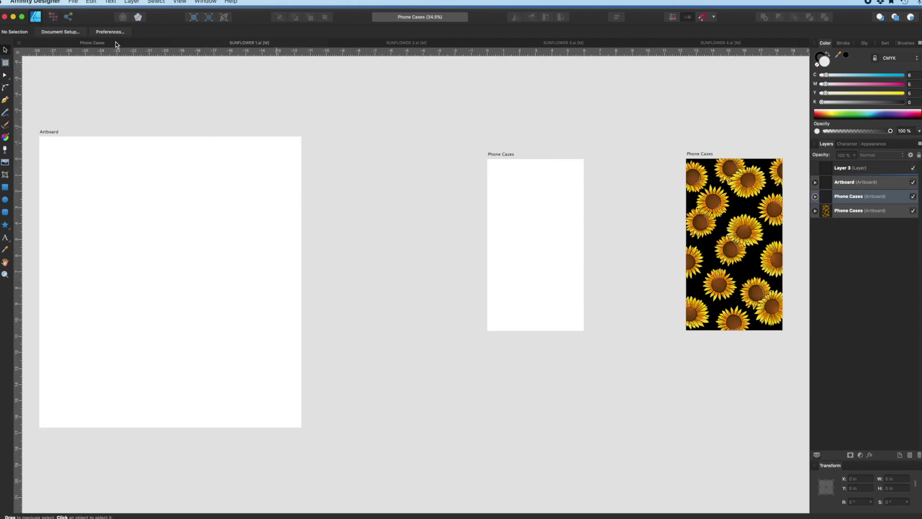
{"action": "scroll", "coordinate": [333, 196], "scroll_direction": "left", "scroll_amount": 10}
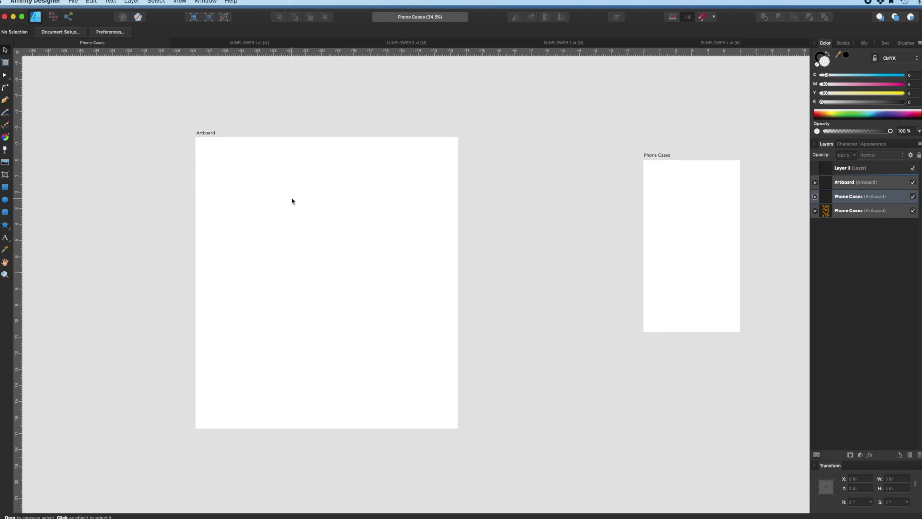
{"action": "key", "text": "super+v"}
{"action": "left_click_drag", "start_coordinate": [659, 252], "coordinate": [307, 234]}
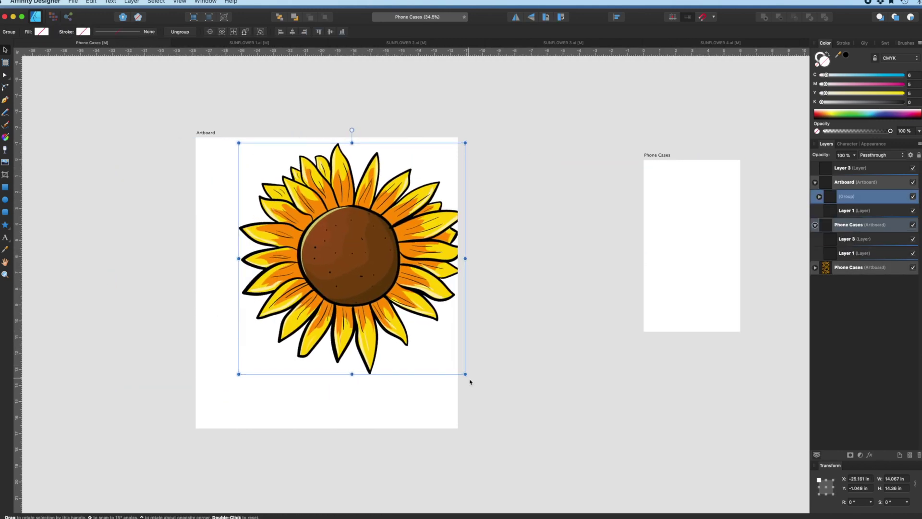
{"action": "left_click_drag", "start_coordinate": [464, 373], "coordinate": [333, 245]}
{"action": "left_click_drag", "start_coordinate": [290, 202], "coordinate": [269, 244]}
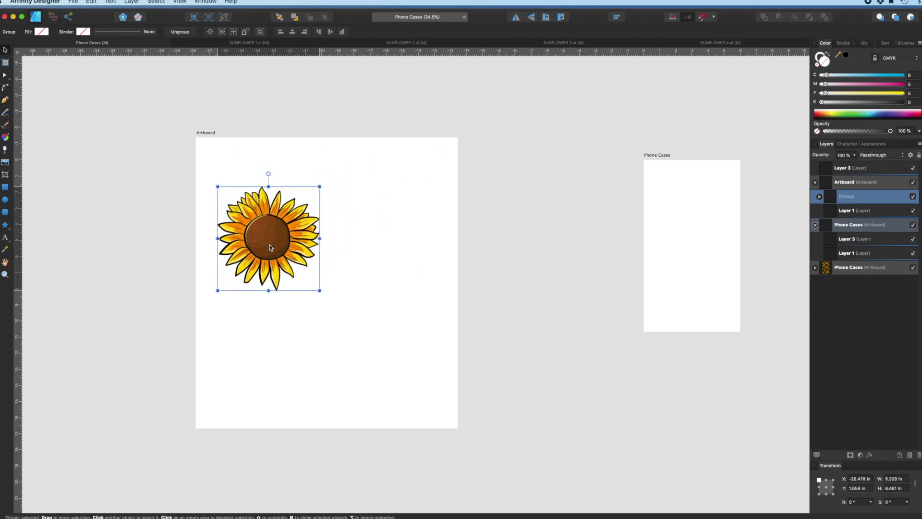
Copy the SUNFLOWER 2 group into the same artboard, scaled to about 6 × 6.1 in, to the right of the first flower
{"action": "left_click", "coordinate": [385, 43]}
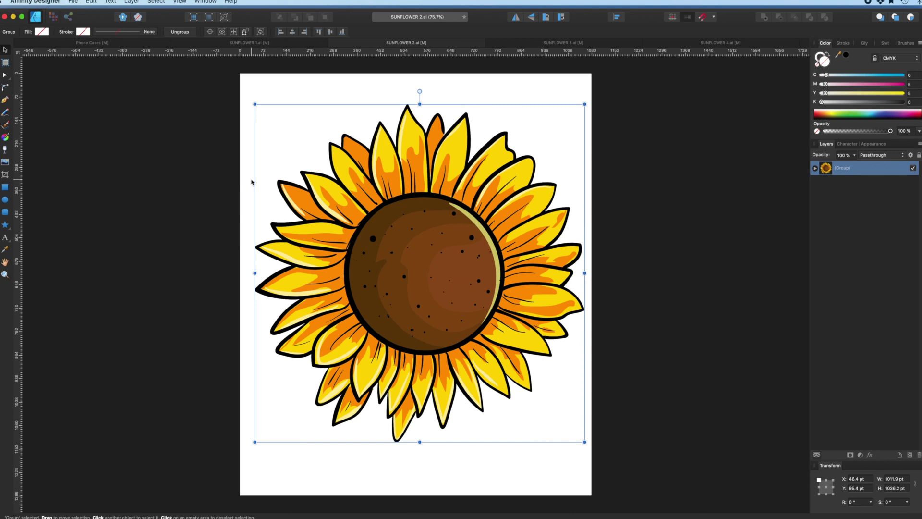
{"action": "left_click", "coordinate": [130, 43]}
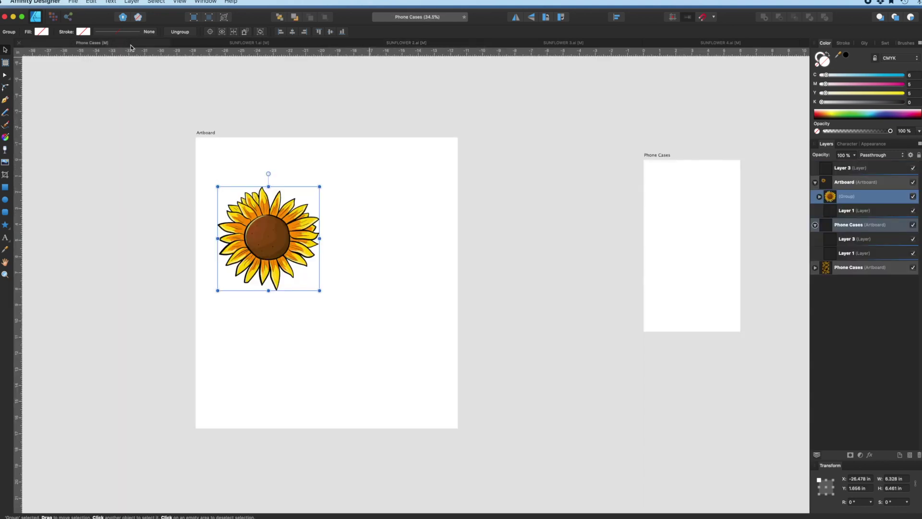
{"action": "left_click", "coordinate": [376, 267]}
{"action": "key", "text": "super+v"}
{"action": "left_click_drag", "start_coordinate": [689, 264], "coordinate": [264, 268]}
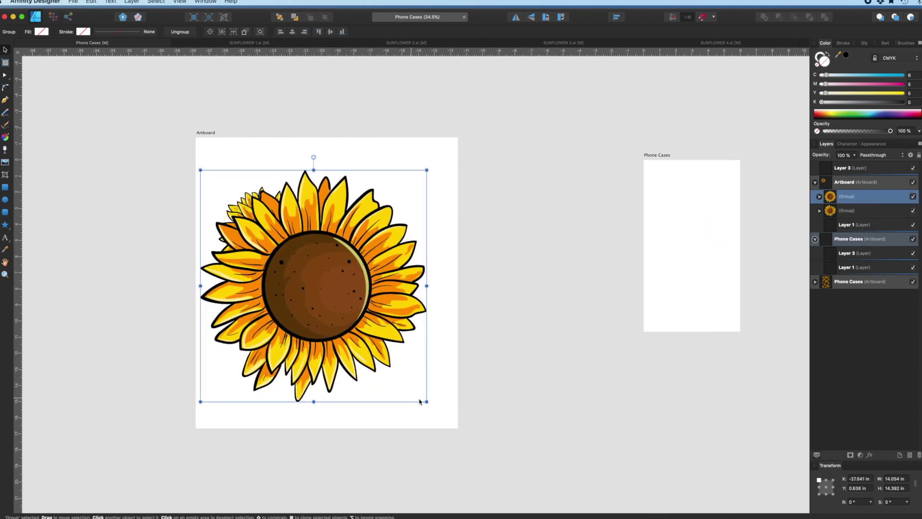
{"action": "left_click_drag", "start_coordinate": [425, 400], "coordinate": [296, 268]}
{"action": "left_click_drag", "start_coordinate": [254, 217], "coordinate": [397, 222]}
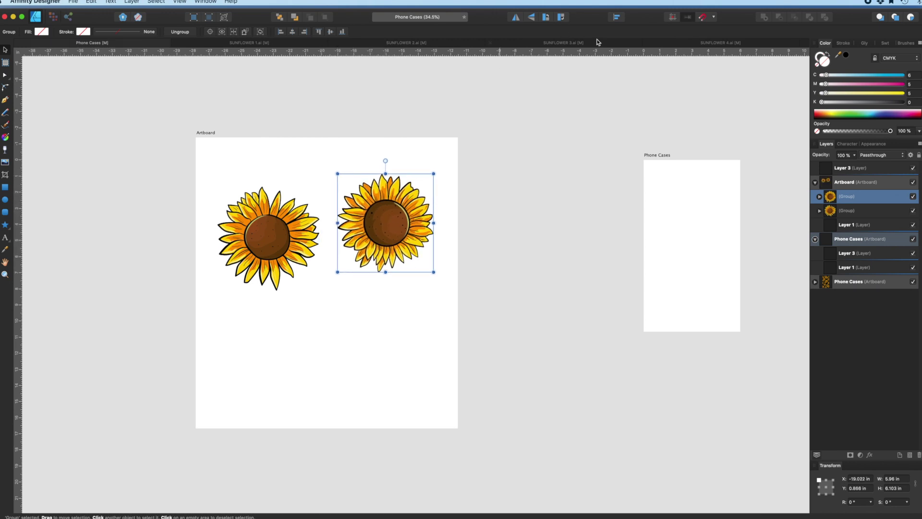
Copy the SUNFLOWER 3 group into the same artboard, scaled to about 7 × 6.6 in, below the first flower
{"action": "left_click", "coordinate": [584, 45]}
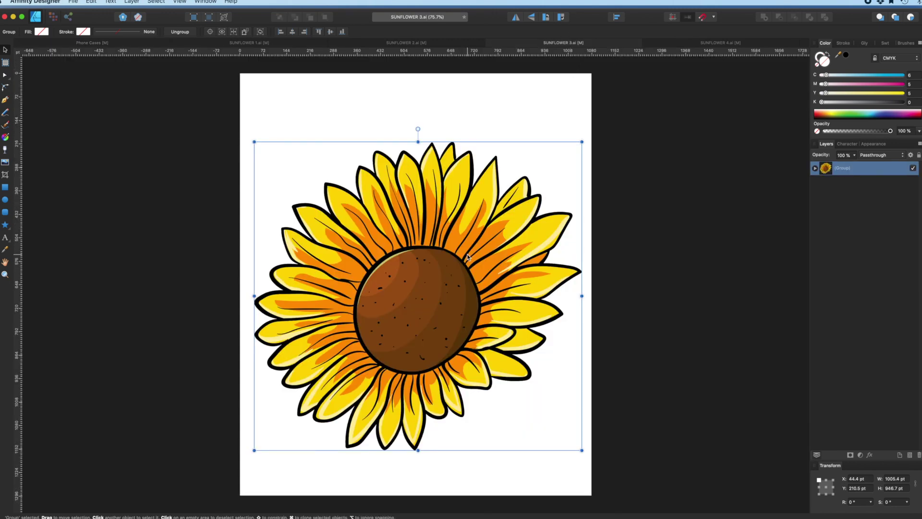
{"action": "left_click", "coordinate": [142, 44]}
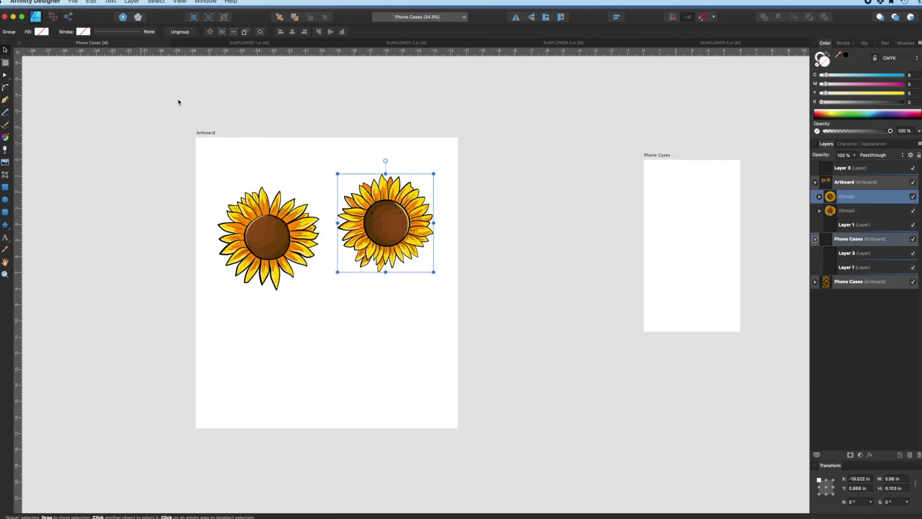
{"action": "key", "text": "super+v"}
{"action": "left_click_drag", "start_coordinate": [717, 304], "coordinate": [298, 304]}
{"action": "left_click_drag", "start_coordinate": [451, 383], "coordinate": [310, 291]}
{"action": "left_click_drag", "start_coordinate": [286, 251], "coordinate": [268, 358]}
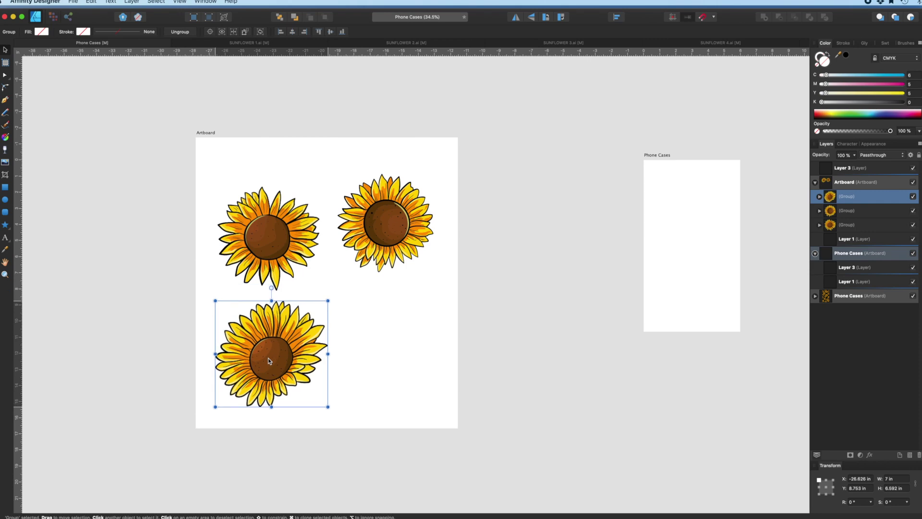
Copy the SUNFLOWER 4 group into the large artboard of Phone Cases, scaled to about 7 × 5.9 in, below the second flower
{"action": "left_click", "coordinate": [744, 47]}
{"action": "left_click", "coordinate": [453, 272]}
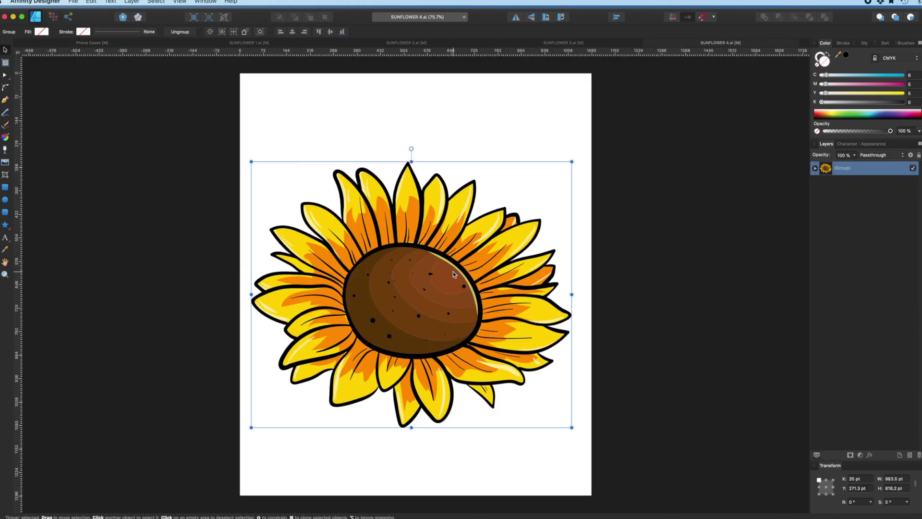
{"action": "left_click", "coordinate": [149, 43]}
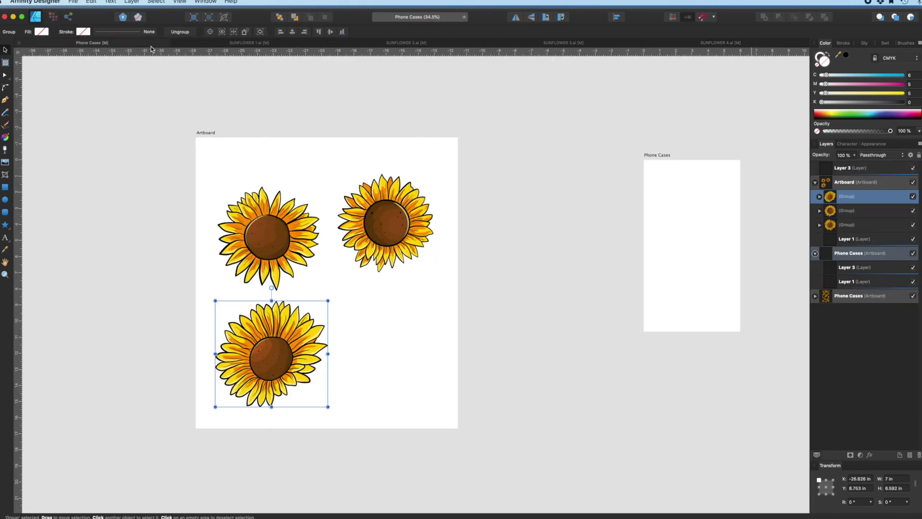
{"action": "left_click", "coordinate": [373, 356]}
{"action": "key", "text": "cmd+v"}
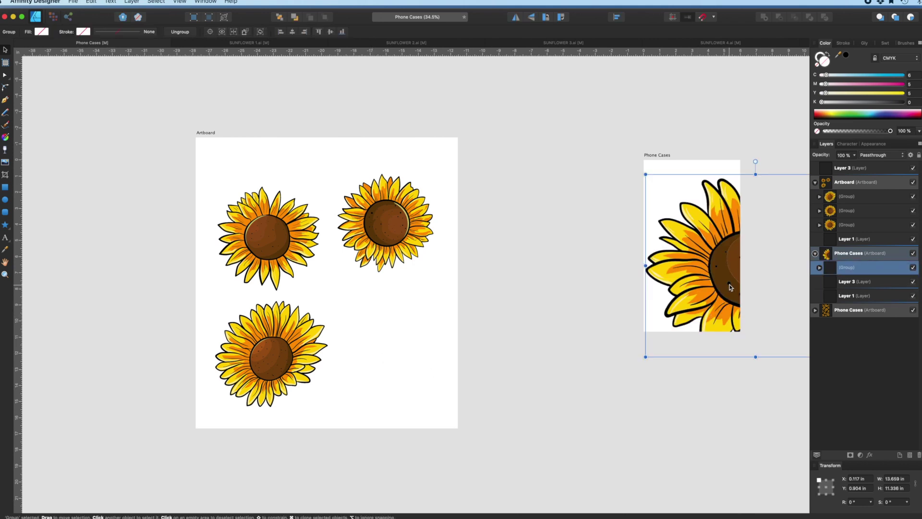
{"action": "left_click_drag", "start_coordinate": [362, 349], "coordinate": [348, 348]}
{"action": "left_click_drag", "start_coordinate": [493, 418], "coordinate": [382, 325]}
{"action": "left_click_drag", "start_coordinate": [346, 293], "coordinate": [399, 324]}
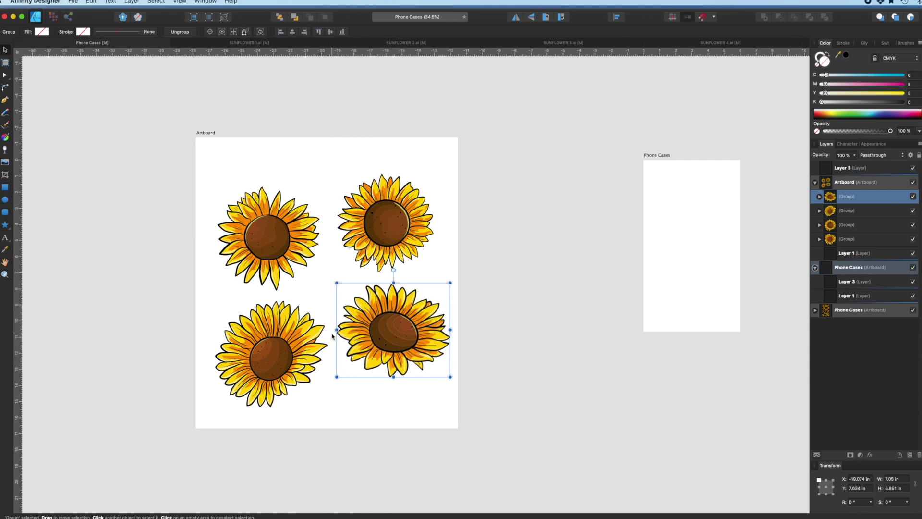
Examine the finished sunflower phone case design and select the blank Phone Cases artboard beside it
{"action": "scroll", "coordinate": [331, 336], "scroll_direction": "right", "scroll_amount": 10}
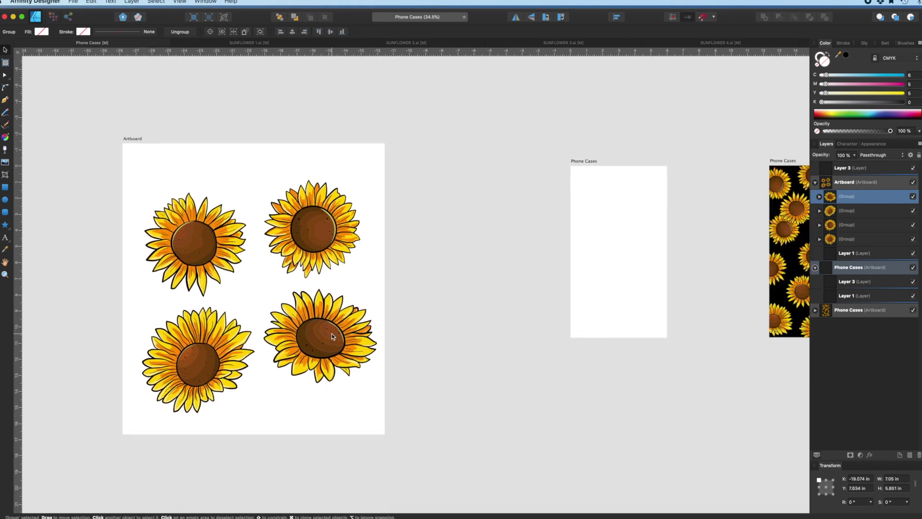
{"action": "scroll", "coordinate": [578, 230], "scroll_direction": "up", "scroll_amount": 5}
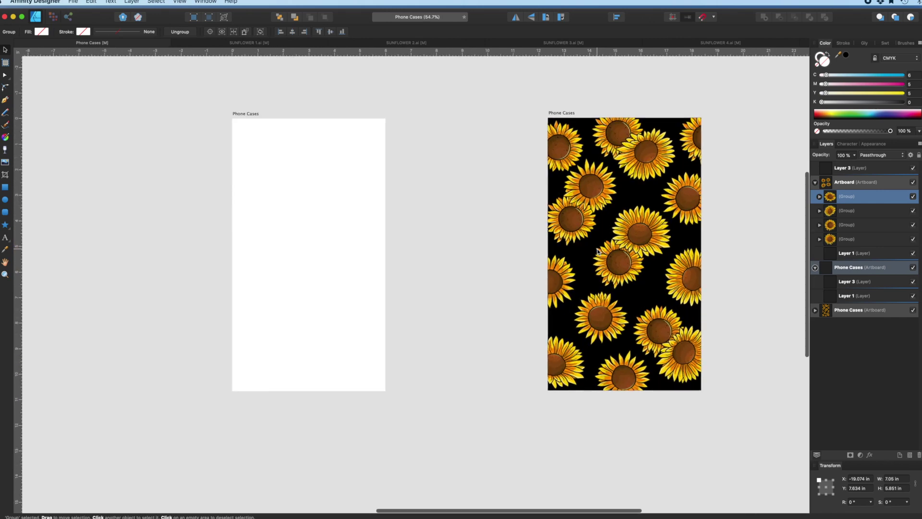
{"action": "scroll", "coordinate": [604, 245], "scroll_direction": "down", "scroll_amount": 3}
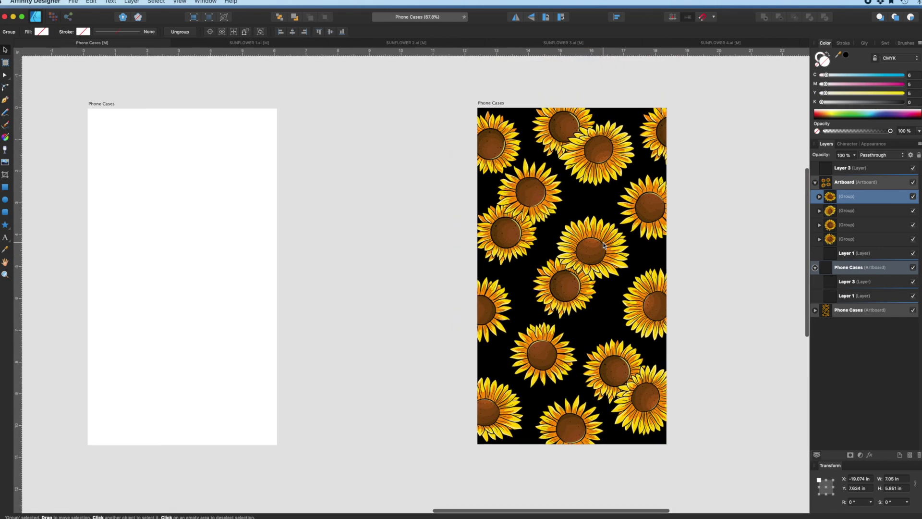
{"action": "scroll", "coordinate": [604, 245], "scroll_direction": "left", "scroll_amount": 2}
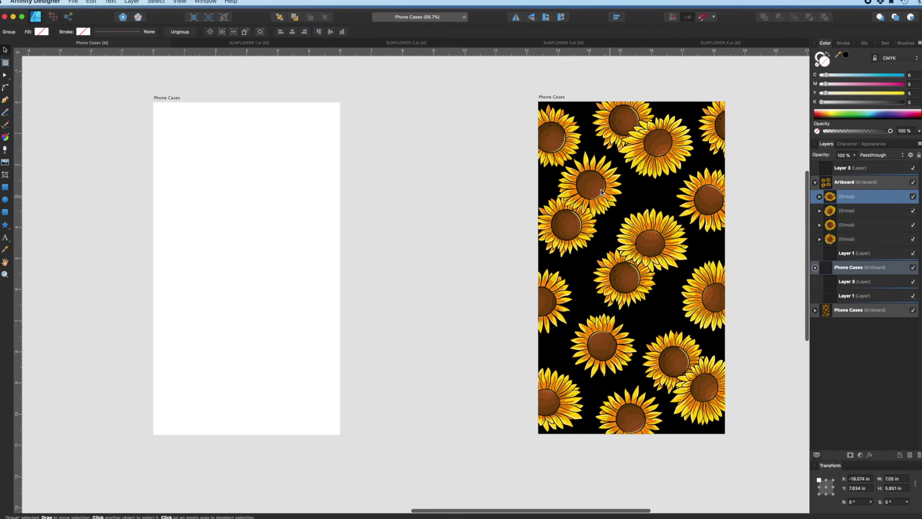
{"action": "scroll", "coordinate": [442, 268], "scroll_direction": "left", "scroll_amount": 1}
{"action": "scroll", "coordinate": [442, 267], "scroll_direction": "left", "scroll_amount": 10}
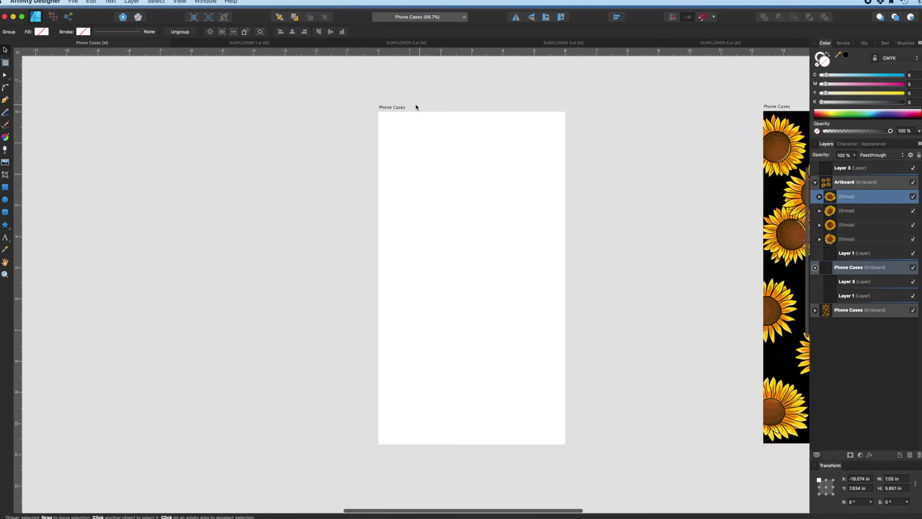
{"action": "left_click", "coordinate": [392, 110]}
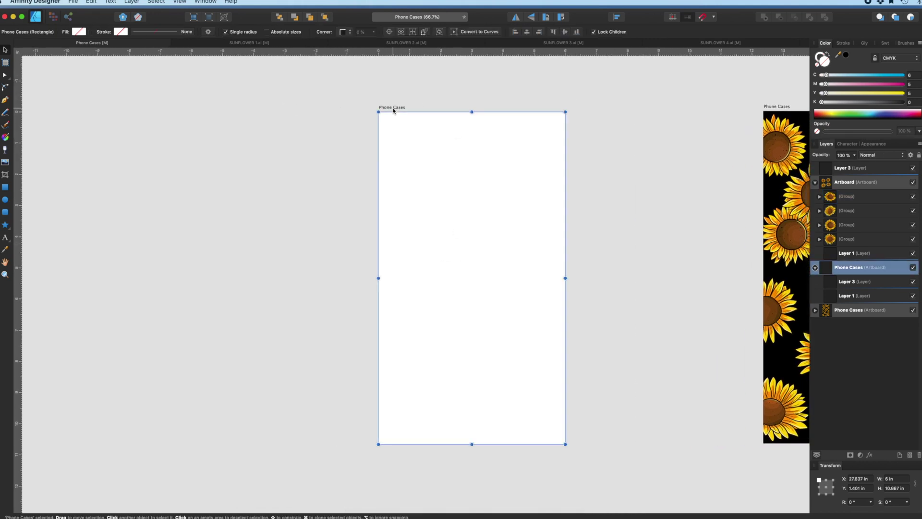
Set the document units to picas and check the size of the blank Phone Cases artboard
{"action": "left_click", "coordinate": [73, 3]}
{"action": "left_click", "coordinate": [54, 62]}
{"action": "left_click", "coordinate": [57, 106]}
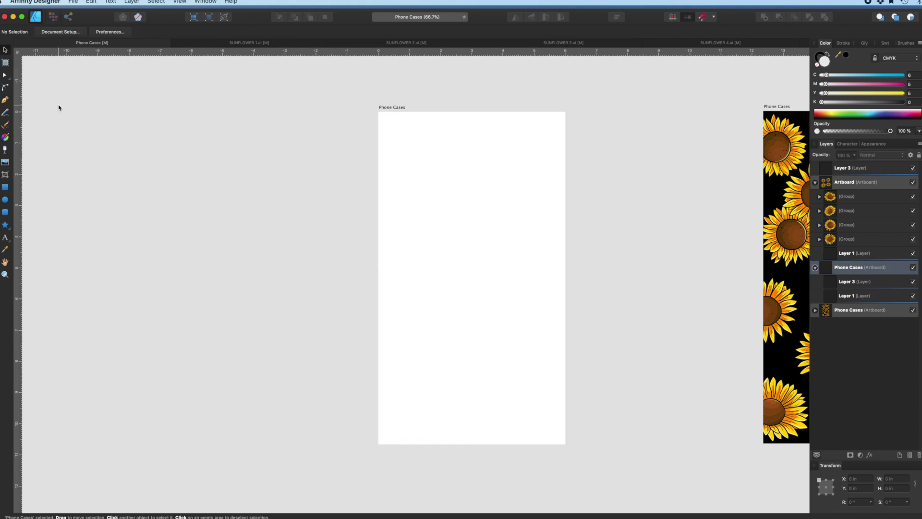
{"action": "left_click", "coordinate": [59, 32]}
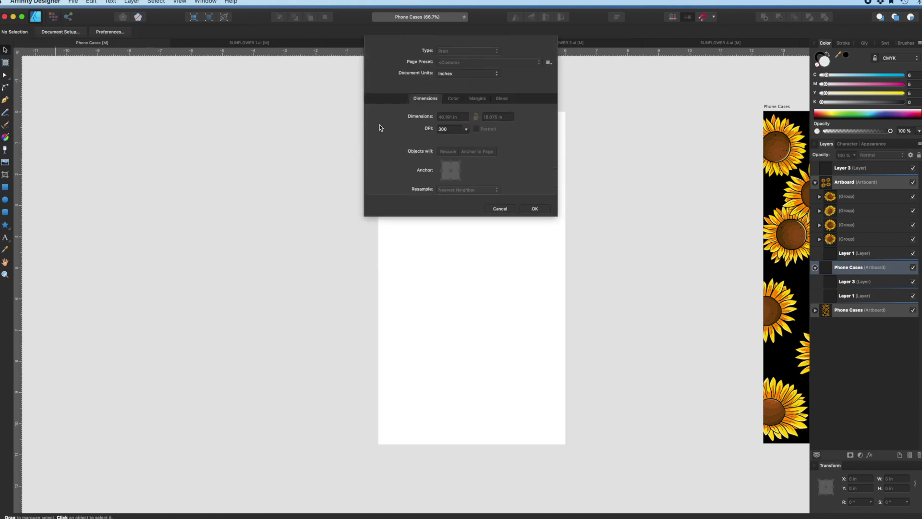
{"action": "left_click", "coordinate": [452, 74]}
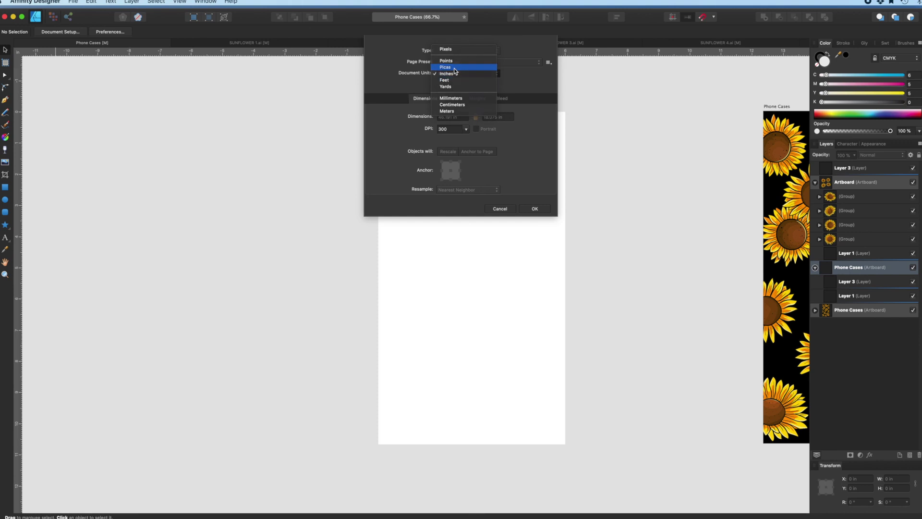
{"action": "left_click", "coordinate": [455, 67]}
{"action": "left_click", "coordinate": [540, 208]}
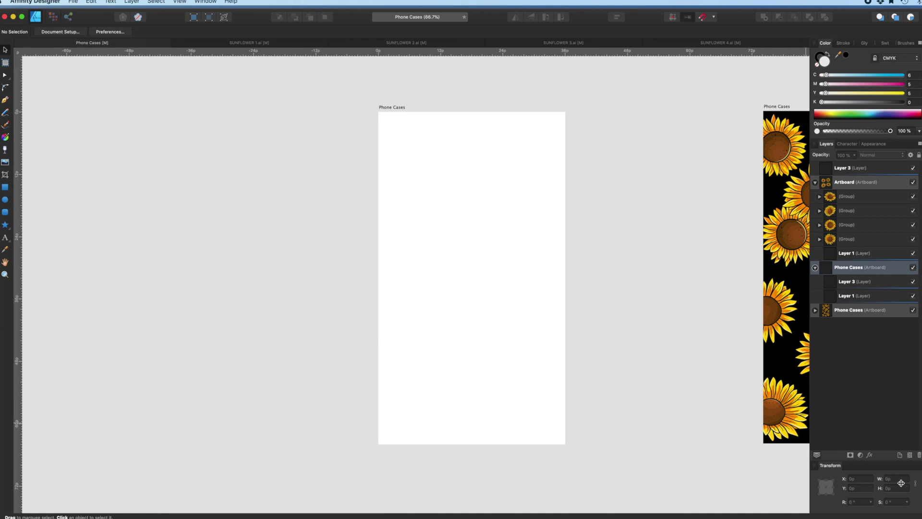
{"action": "left_click", "coordinate": [401, 108]}
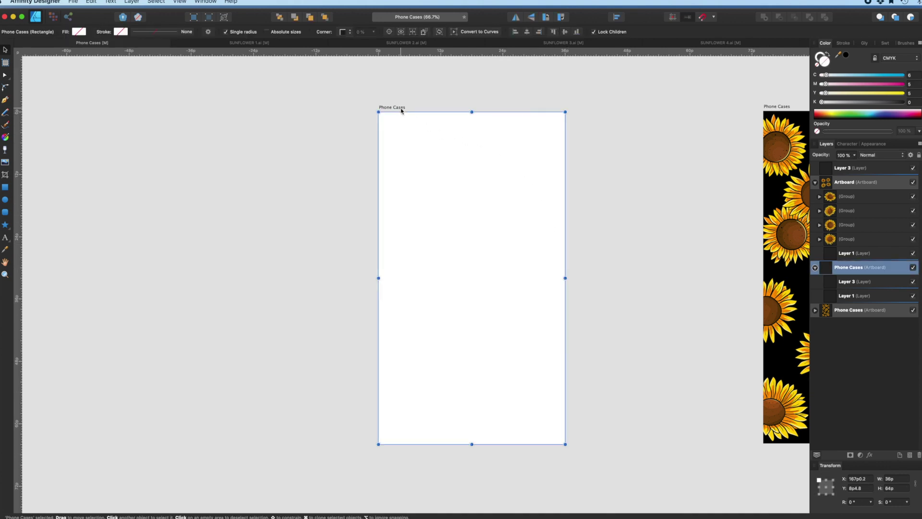
{"action": "left_click", "coordinate": [95, 144]}
{"action": "left_click", "coordinate": [6, 62]}
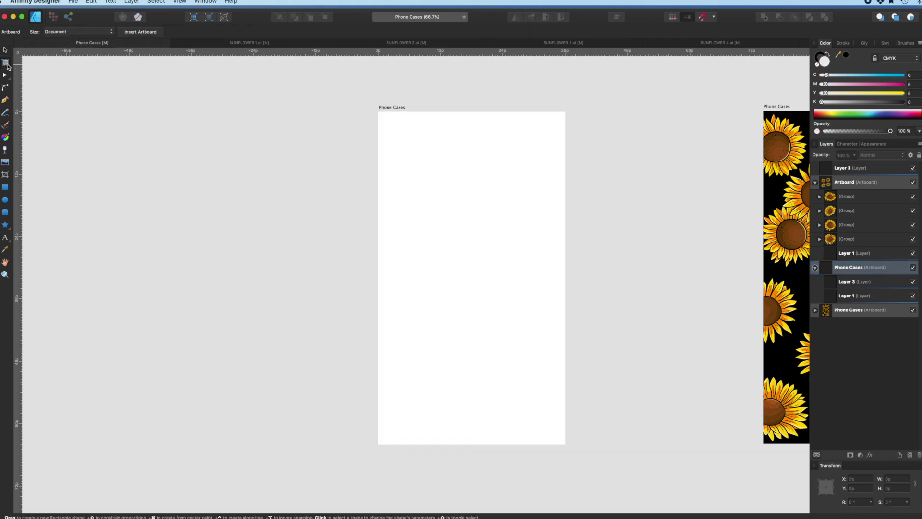
{"action": "left_click", "coordinate": [84, 33]}
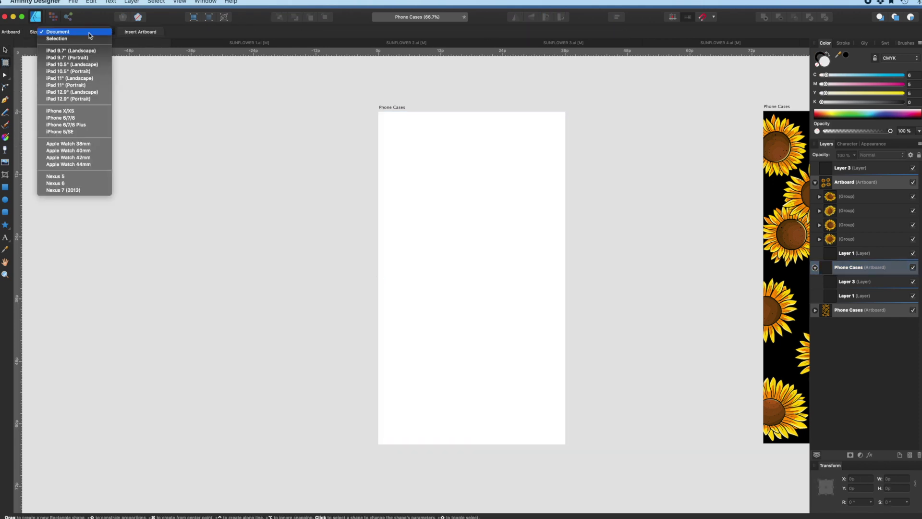
{"action": "left_click", "coordinate": [154, 187]}
{"action": "left_click", "coordinate": [5, 50]}
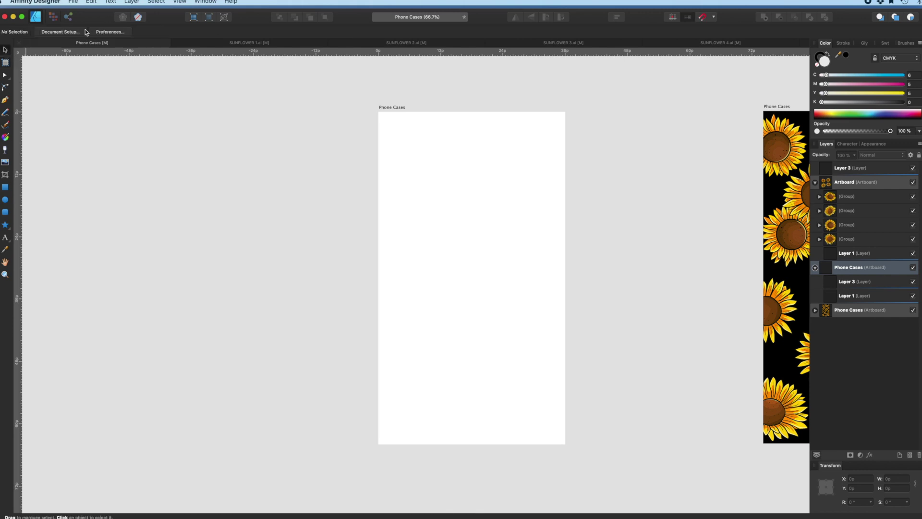
Set the document units to pixels and check the width and height of the blank Phone Cases artboard
{"action": "left_click", "coordinate": [59, 32]}
{"action": "left_click", "coordinate": [477, 76]}
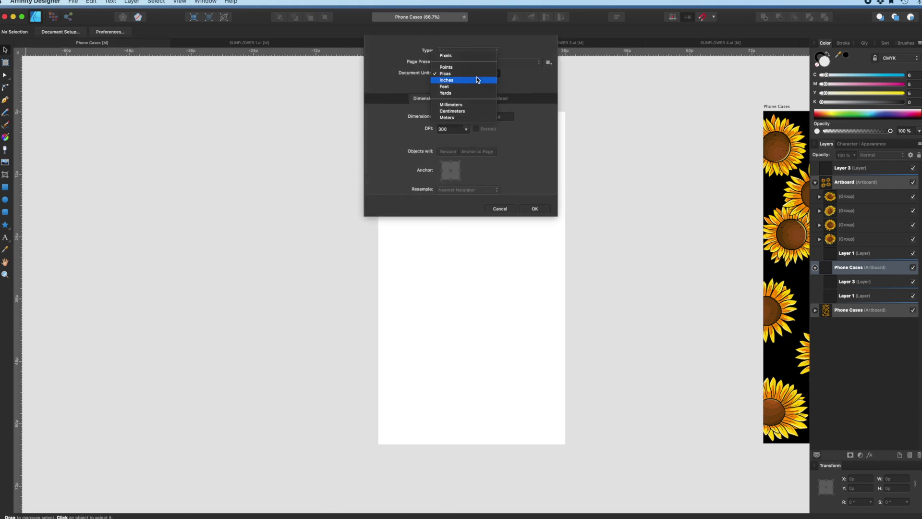
{"action": "left_click", "coordinate": [465, 67]}
{"action": "left_click", "coordinate": [468, 72]}
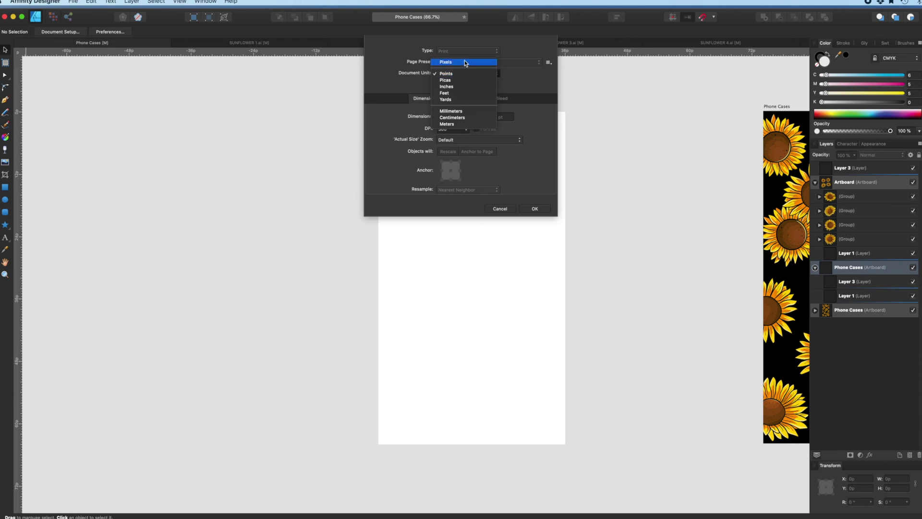
{"action": "left_click", "coordinate": [465, 63]}
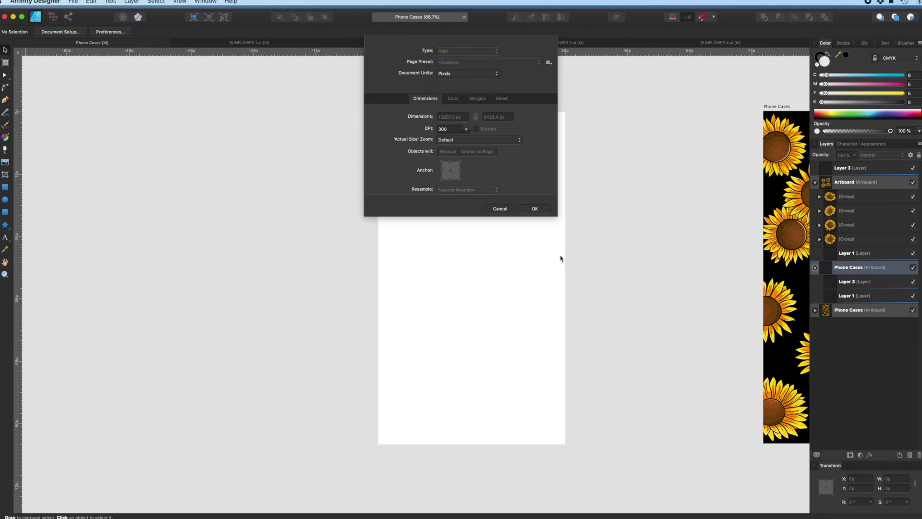
{"action": "left_click", "coordinate": [535, 208]}
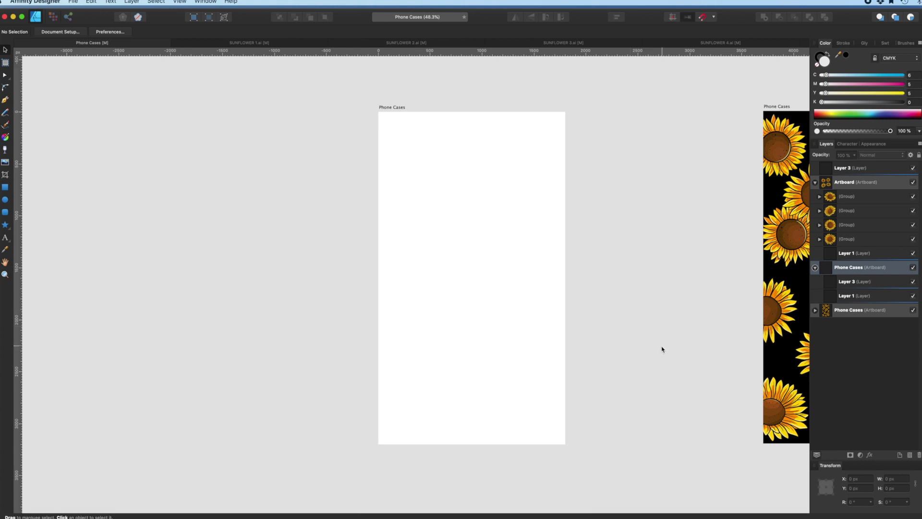
{"action": "left_click", "coordinate": [391, 108]}
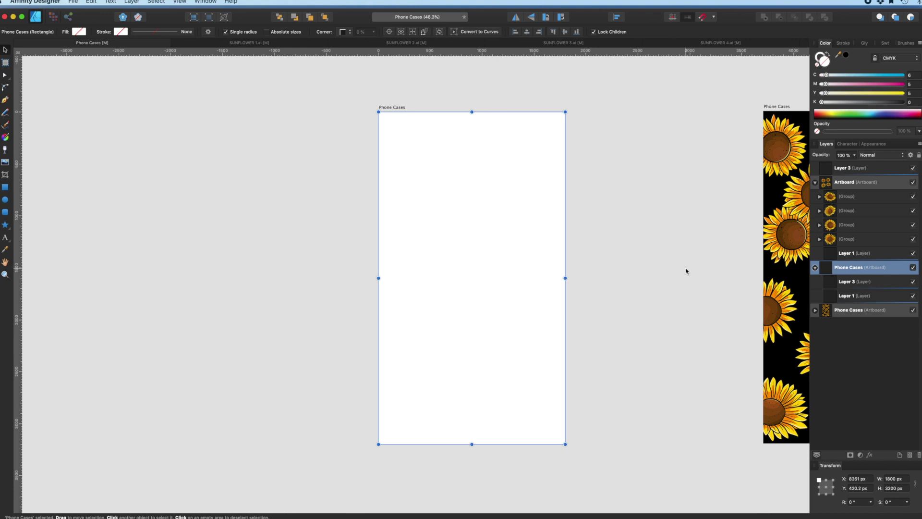
{"action": "scroll", "coordinate": [637, 203], "scroll_direction": "up", "scroll_amount": 2}
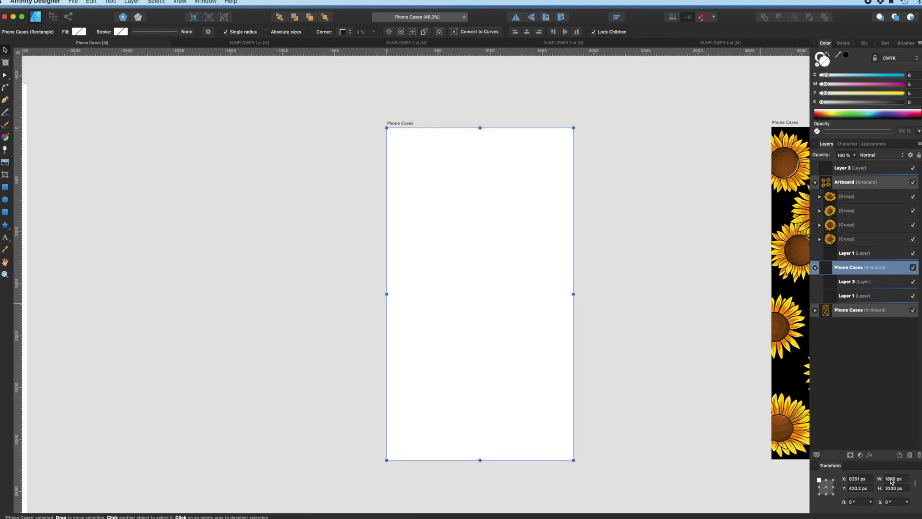
Review the available document units and the DPI in the document setup, keeping pixels
{"action": "left_click", "coordinate": [39, 80]}
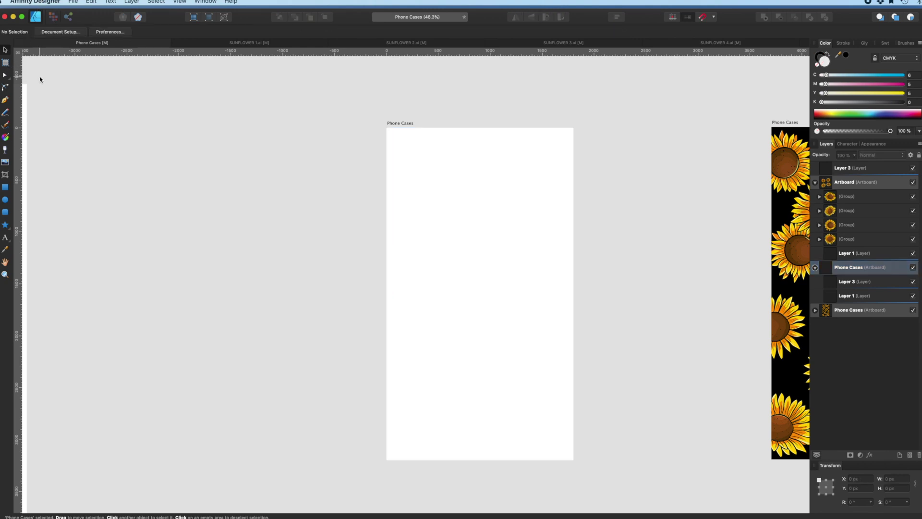
{"action": "left_click", "coordinate": [60, 32]}
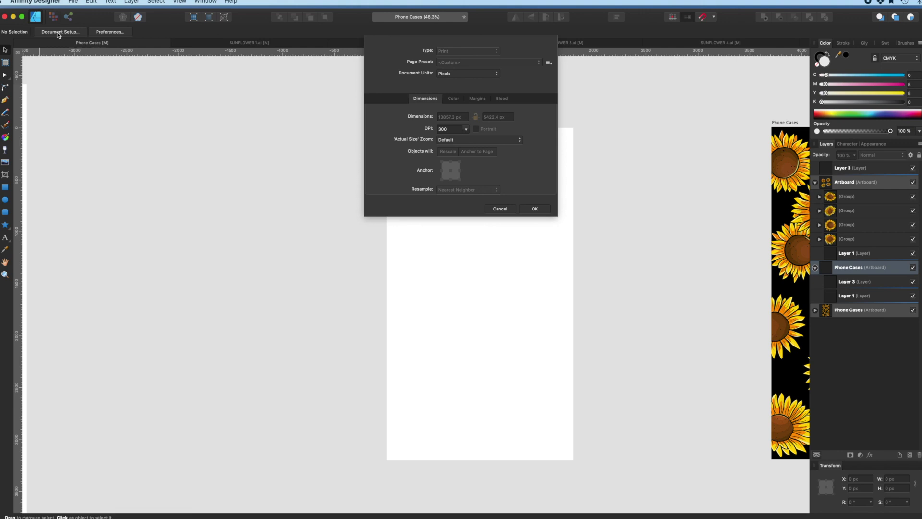
{"action": "left_click", "coordinate": [505, 209]}
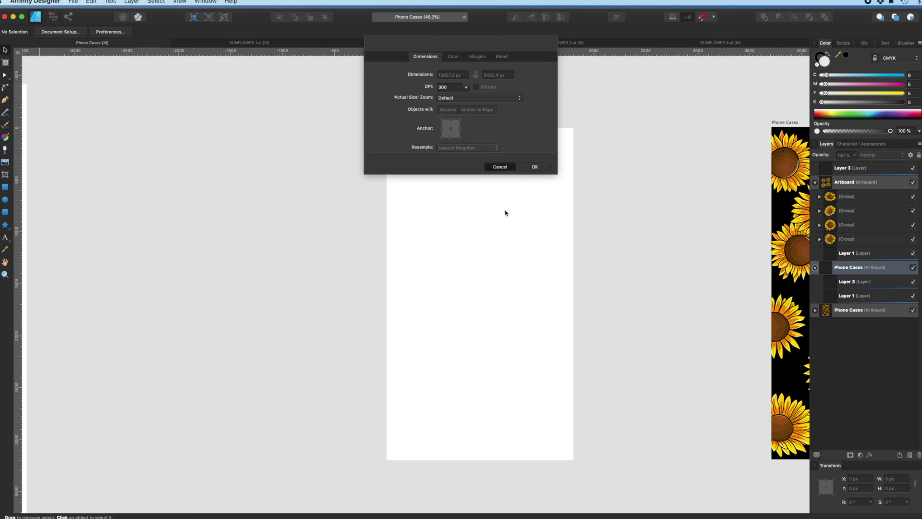
{"action": "left_click", "coordinate": [49, 31]}
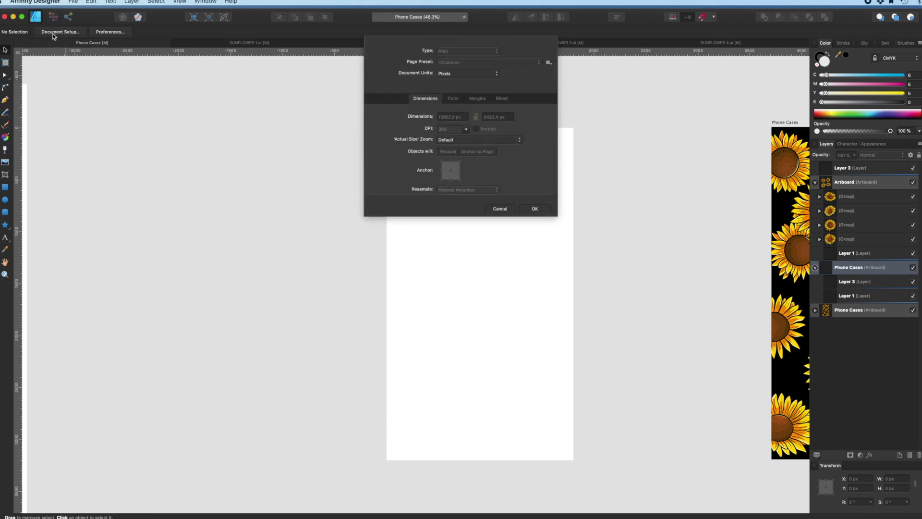
{"action": "left_click", "coordinate": [461, 74]}
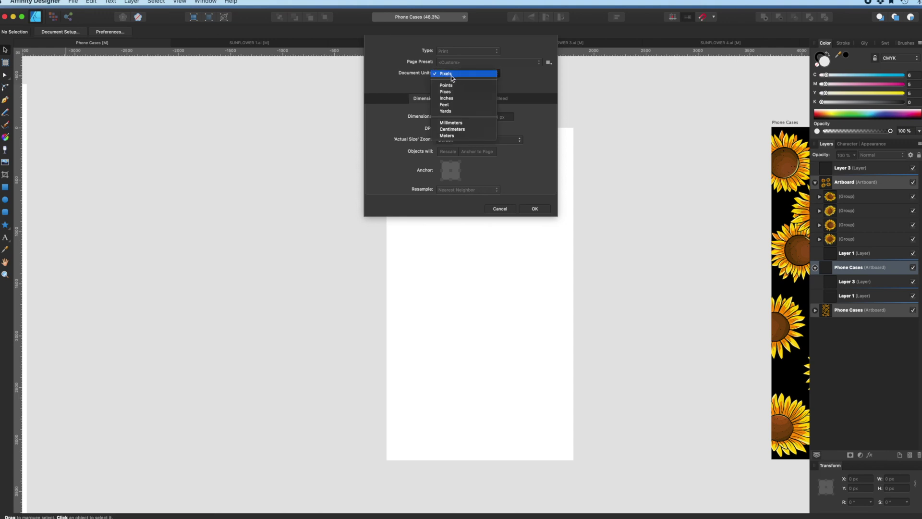
{"action": "left_click", "coordinate": [539, 211]}
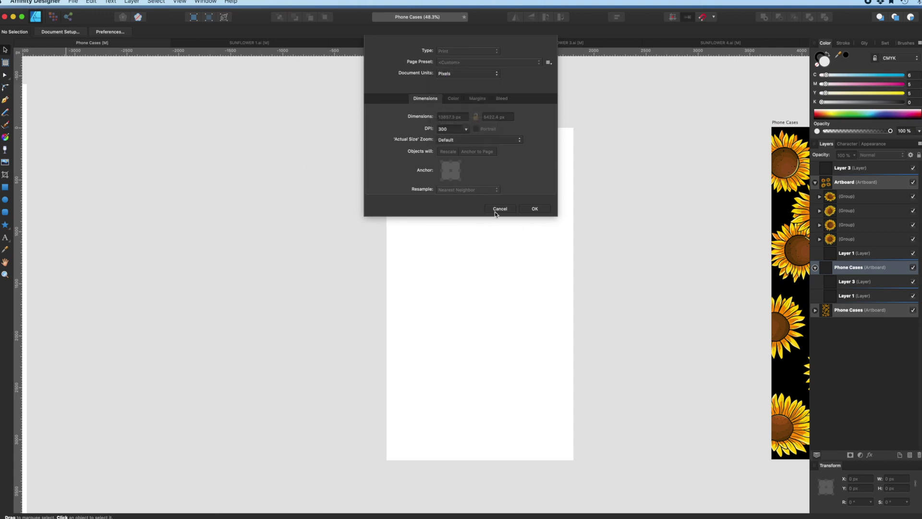
{"action": "left_click", "coordinate": [533, 209]}
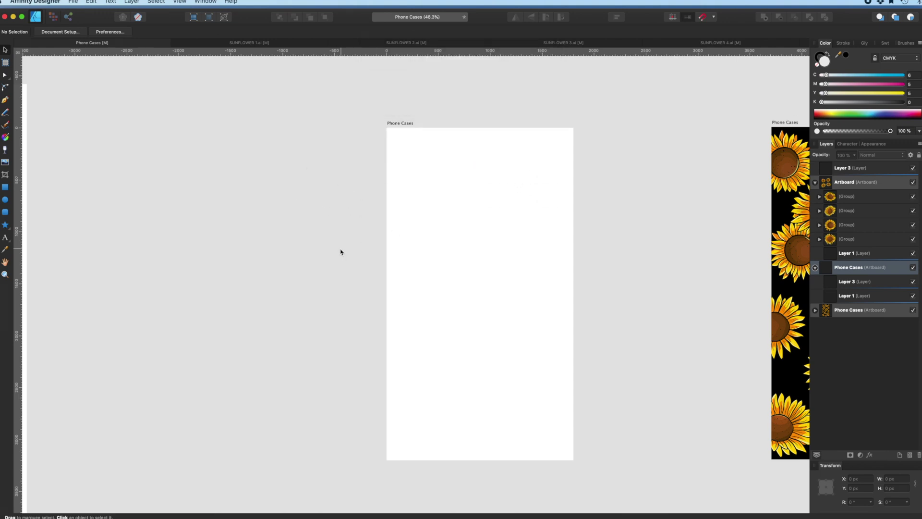
Move the first sunflower group from the large artboard onto the blank Phone Cases artboard
{"action": "scroll", "coordinate": [340, 252], "scroll_direction": "down", "scroll_amount": 2}
{"action": "scroll", "coordinate": [341, 252], "scroll_direction": "left", "scroll_amount": 10}
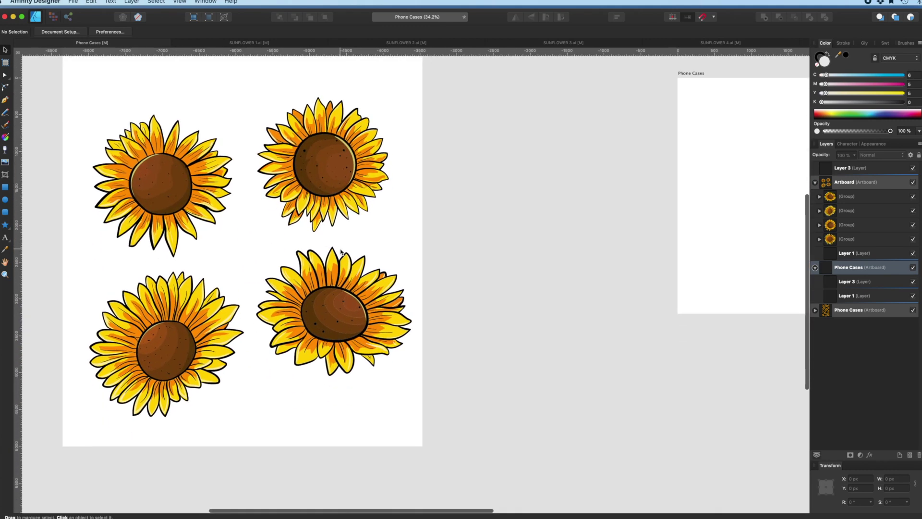
{"action": "scroll", "coordinate": [341, 252], "scroll_direction": "right", "scroll_amount": 3}
{"action": "left_click", "coordinate": [309, 196]}
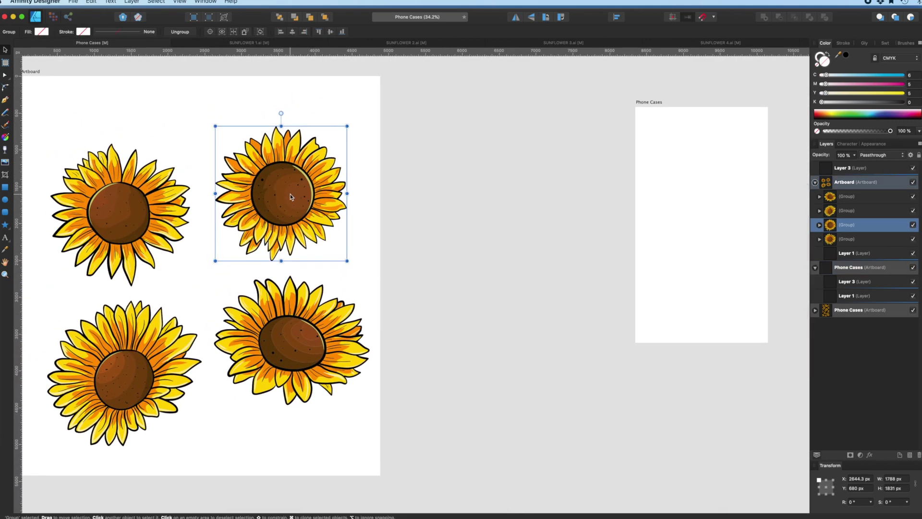
{"action": "left_click", "coordinate": [160, 200]}
{"action": "left_click_drag", "start_coordinate": [161, 200], "coordinate": [761, 200]}
{"action": "scroll", "coordinate": [761, 200], "scroll_direction": "right", "scroll_amount": 5}
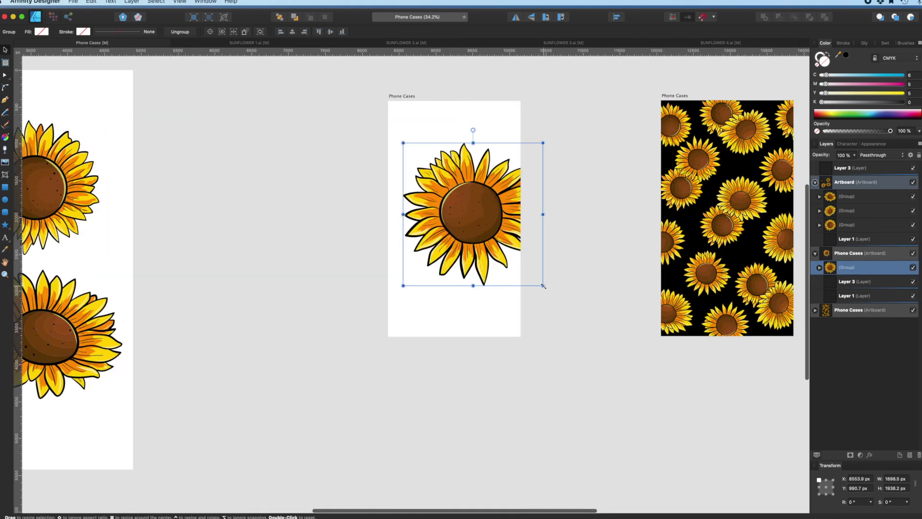
Scale the moved sunflower down to about 712 × 727 px and place it near the middle of the blank Phone Cases artboard
{"action": "left_click_drag", "start_coordinate": [543, 285], "coordinate": [454, 223]}
{"action": "left_click_drag", "start_coordinate": [430, 173], "coordinate": [456, 215]}
{"action": "left_click_drag", "start_coordinate": [493, 251], "coordinate": [480, 236]}
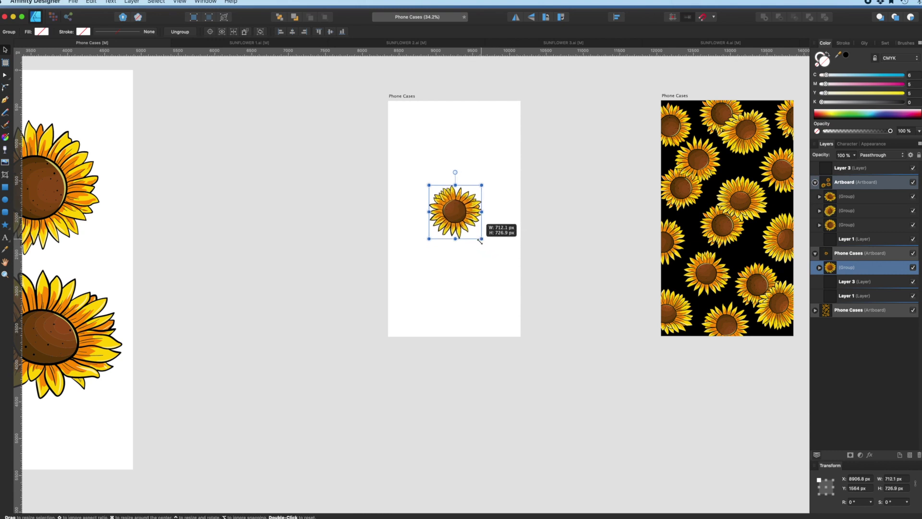
Move the second and third sunflowers onto the blank Phone Cases artboard, scaling them down to similar sizes, with the third about 757 px wide
{"action": "left_click_drag", "start_coordinate": [85, 180], "coordinate": [515, 199]}
{"action": "left_click_drag", "start_coordinate": [548, 273], "coordinate": [449, 213]}
{"action": "left_click_drag", "start_coordinate": [430, 164], "coordinate": [445, 200]}
{"action": "left_click_drag", "start_coordinate": [86, 319], "coordinate": [505, 266]}
{"action": "left_click_drag", "start_coordinate": [543, 345], "coordinate": [423, 283]}
{"action": "left_click_drag", "start_coordinate": [416, 250], "coordinate": [450, 265]}
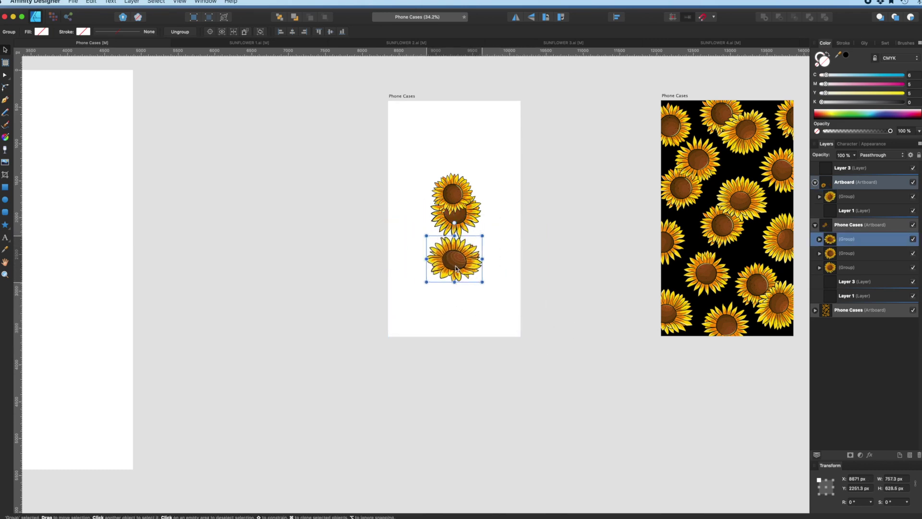
Move the last sunflower onto the blank Phone Cases artboard and scale it down to about 812 × 765 px
{"action": "scroll", "coordinate": [455, 268], "scroll_direction": "left", "scroll_amount": 10}
{"action": "left_click_drag", "start_coordinate": [192, 418], "coordinate": [708, 226]}
{"action": "scroll", "coordinate": [567, 277], "scroll_direction": "right", "scroll_amount": 5}
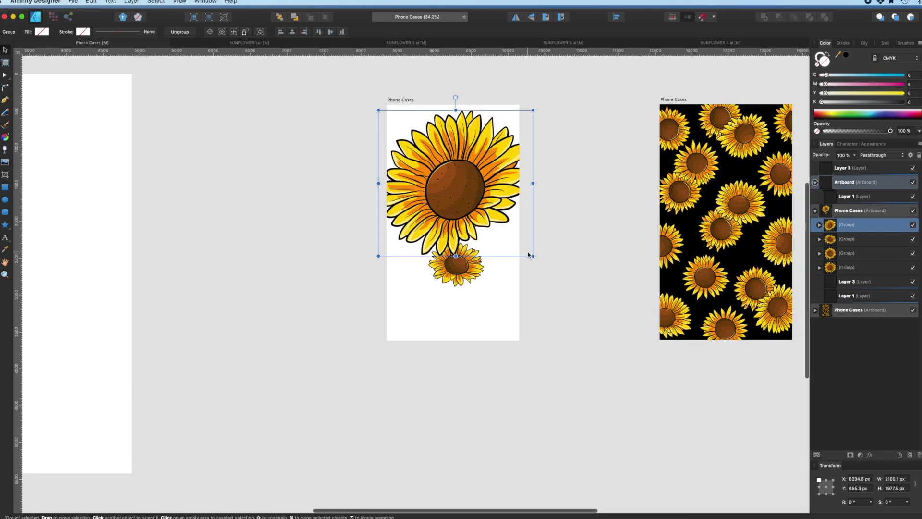
{"action": "left_click_drag", "start_coordinate": [530, 255], "coordinate": [425, 213]}
{"action": "scroll", "coordinate": [426, 213], "scroll_direction": "up", "scroll_amount": 3}
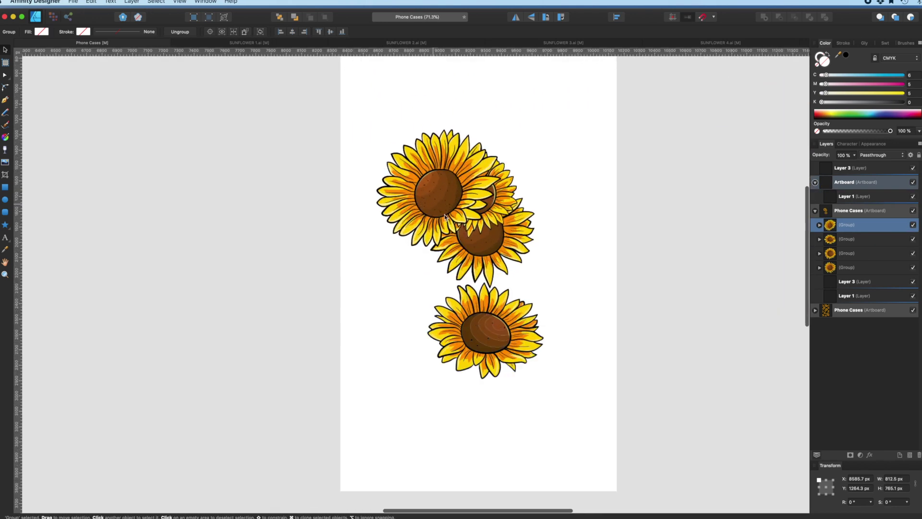
Scale the four sunflowers down further, to about 583 px wide for the first, 561 px for the second and 643 px for the last
{"action": "left_click", "coordinate": [504, 254]}
{"action": "left_click_drag", "start_coordinate": [533, 288], "coordinate": [515, 272]}
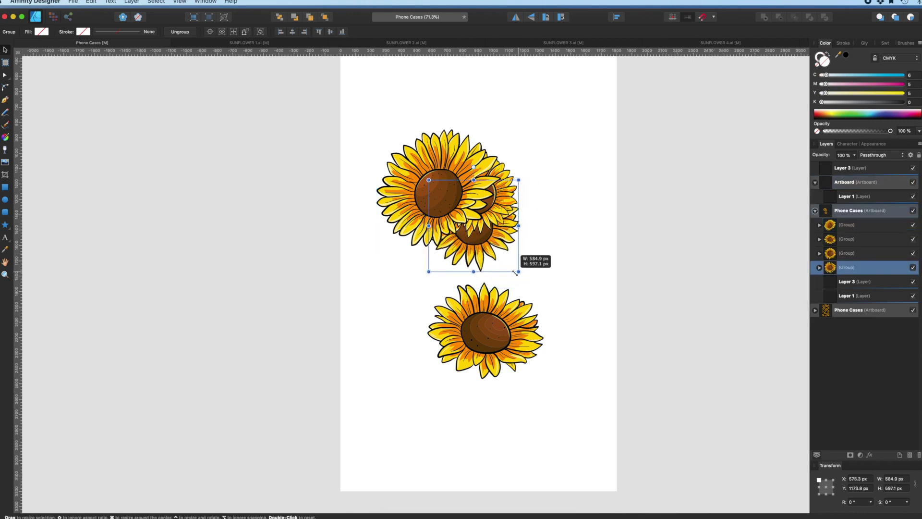
{"action": "left_click_drag", "start_coordinate": [439, 192], "coordinate": [490, 149]}
{"action": "left_click_drag", "start_coordinate": [555, 85], "coordinate": [527, 111]}
{"action": "left_click", "coordinate": [488, 205]}
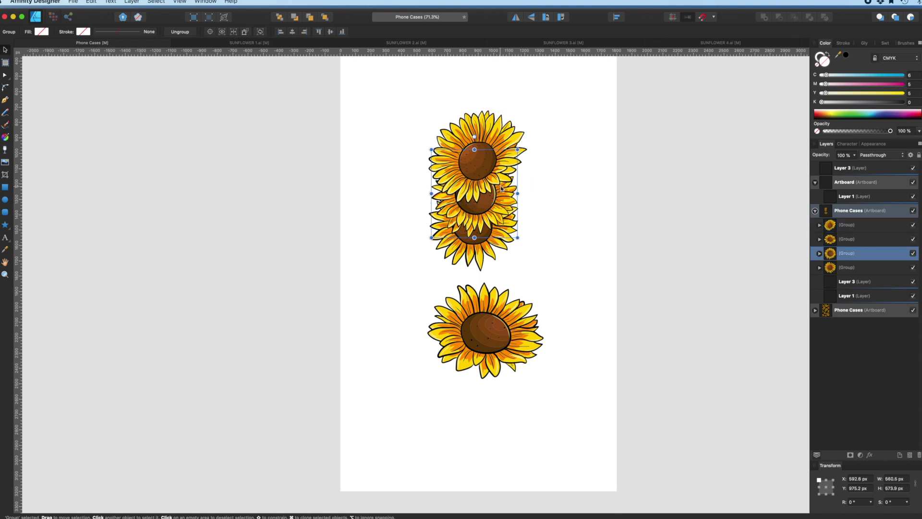
{"action": "scroll", "coordinate": [557, 245], "scroll_direction": "down", "scroll_amount": 4}
{"action": "left_click", "coordinate": [545, 306]}
{"action": "left_click_drag", "start_coordinate": [550, 321], "coordinate": [545, 317]}
Spread the sunflowers over the artboard's upper half, rotating the first to about 151° and overlapping it with the second near the middle
{"action": "scroll", "coordinate": [546, 319], "scroll_direction": "right", "scroll_amount": 3}
{"action": "left_click_drag", "start_coordinate": [443, 298], "coordinate": [508, 126]}
{"action": "left_click", "coordinate": [429, 175]}
{"action": "left_click_drag", "start_coordinate": [429, 175], "coordinate": [423, 306]}
{"action": "left_click_drag", "start_coordinate": [457, 251], "coordinate": [467, 220]}
{"action": "left_click", "coordinate": [429, 302]}
{"action": "left_click", "coordinate": [473, 221]}
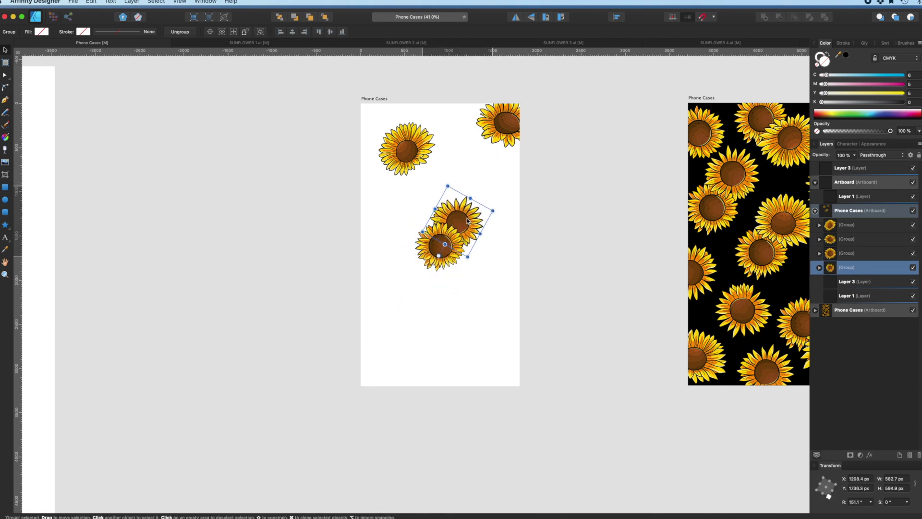
Bring the rotated sunflower of the central pair to the front and adjust both flowers so they overlap less
{"action": "left_click", "coordinate": [325, 19]}
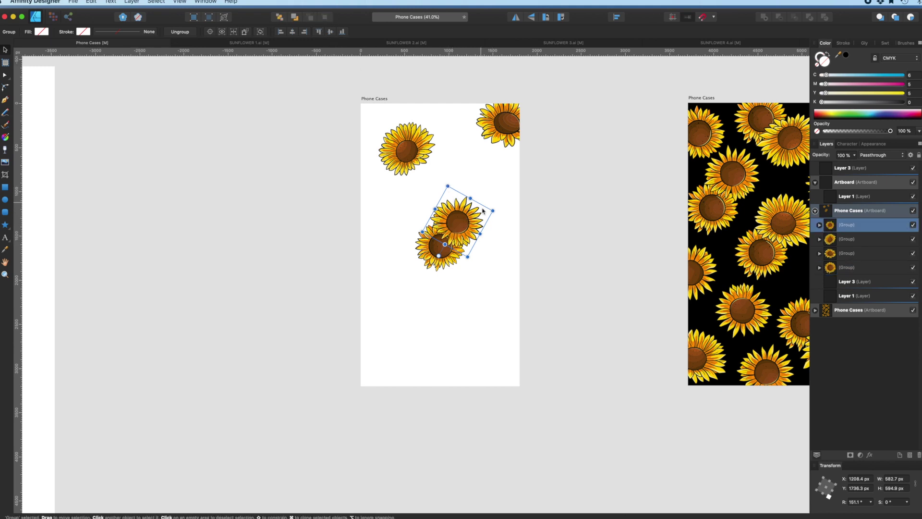
{"action": "left_click_drag", "start_coordinate": [455, 221], "coordinate": [461, 225]}
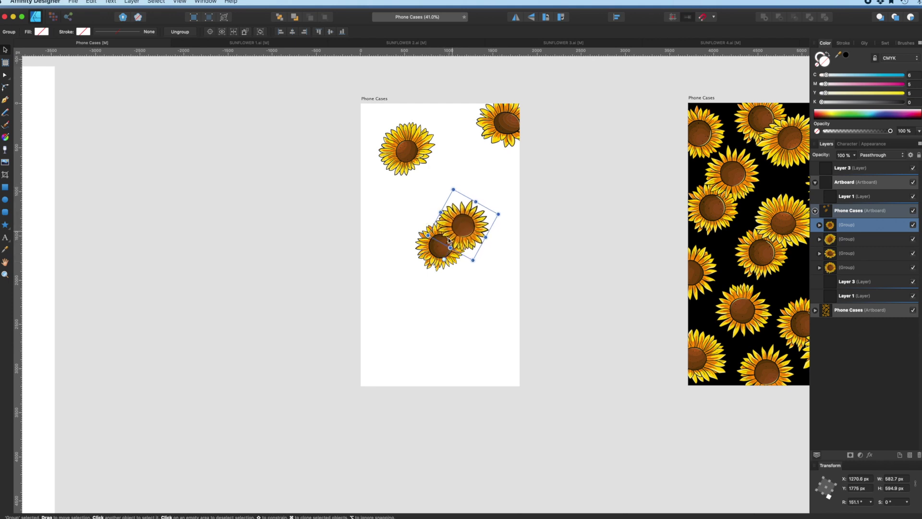
{"action": "left_click_drag", "start_coordinate": [437, 253], "coordinate": [434, 259]}
{"action": "left_click", "coordinate": [465, 227]}
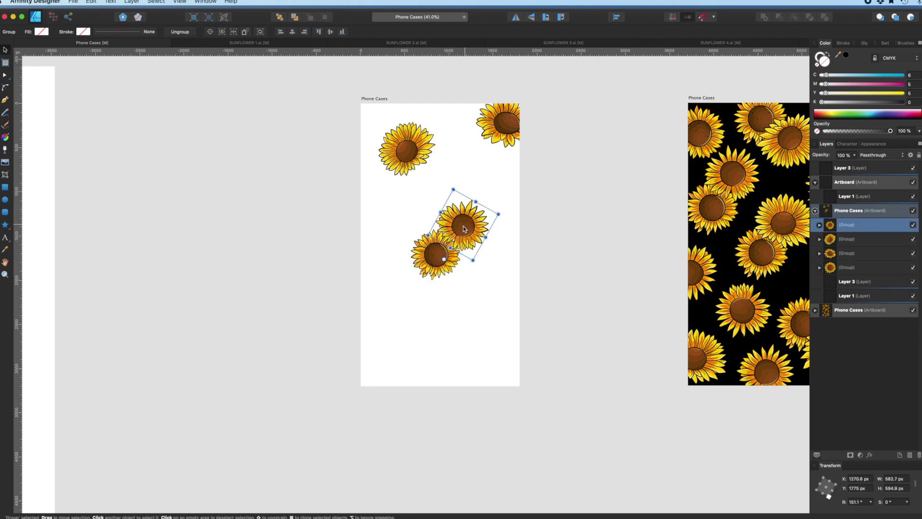
{"action": "left_click_drag", "start_coordinate": [465, 227], "coordinate": [461, 231]}
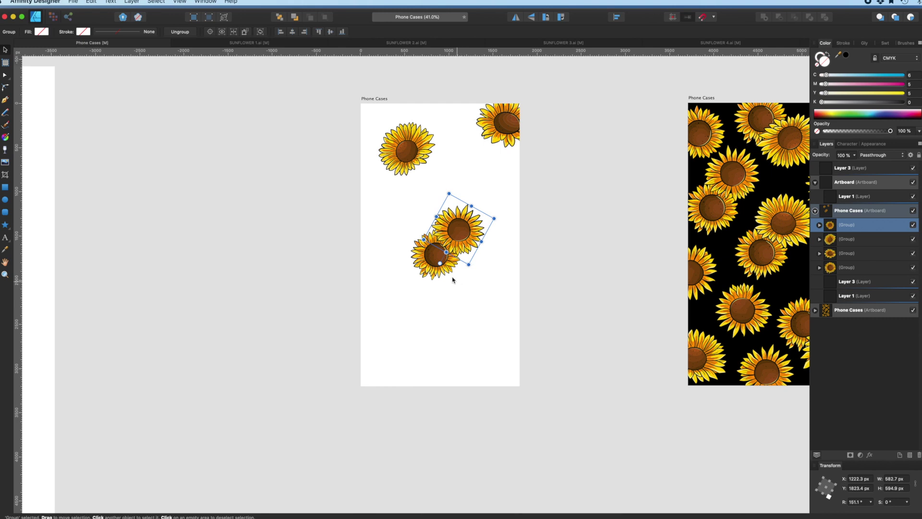
Try sending the rotated central sunflower to the back of the artboard, then restore it to the front
{"action": "left_click", "coordinate": [278, 18]}
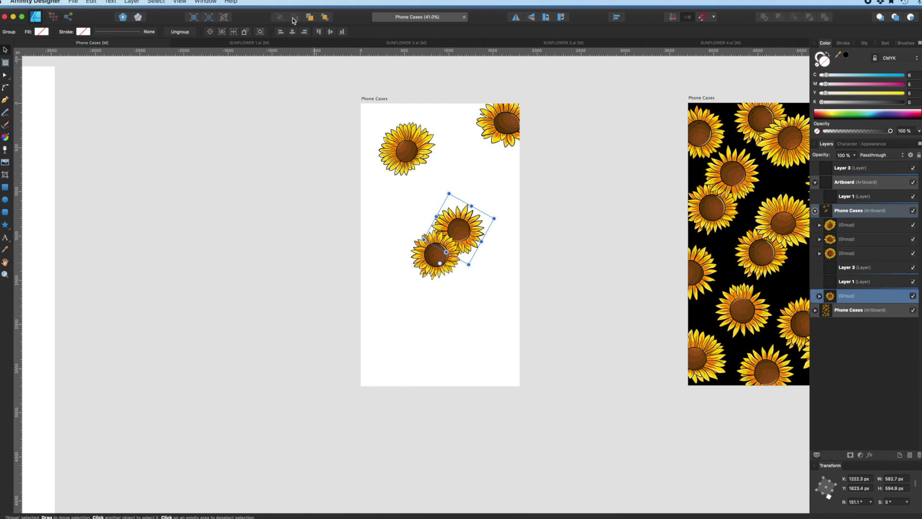
{"action": "left_click", "coordinate": [326, 19]}
{"action": "left_click", "coordinate": [471, 317]}
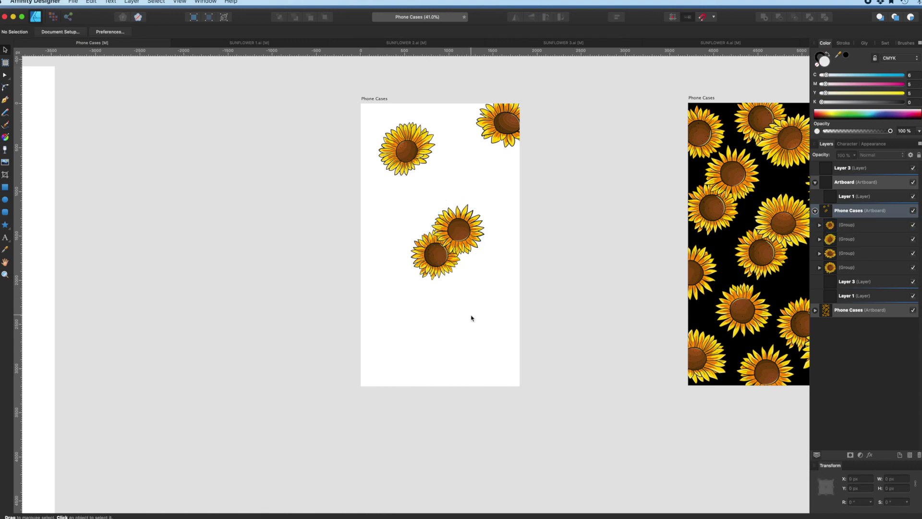
Move the upper-left sunflower to the artboard's lower left, rotated to about -72°, and the top-right one down along the right edge
{"action": "scroll", "coordinate": [472, 297], "scroll_direction": "down", "scroll_amount": 3}
{"action": "left_click_drag", "start_coordinate": [407, 115], "coordinate": [408, 326]}
{"action": "left_click_drag", "start_coordinate": [442, 300], "coordinate": [409, 293]}
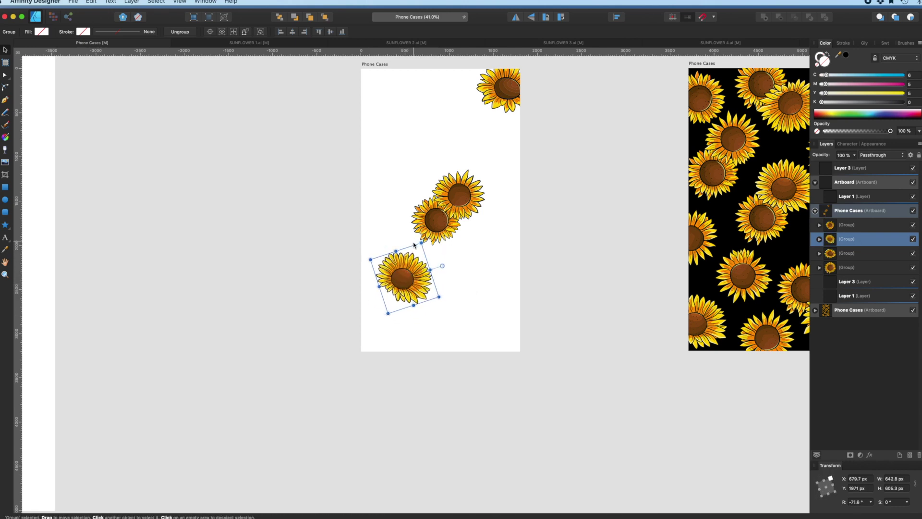
{"action": "left_click_drag", "start_coordinate": [503, 102], "coordinate": [501, 246]}
Duplicate the upper sunflower of the central pair below the right-edge sunflower, overlapping it and rotated to about 6°
{"action": "left_click", "coordinate": [436, 222]}
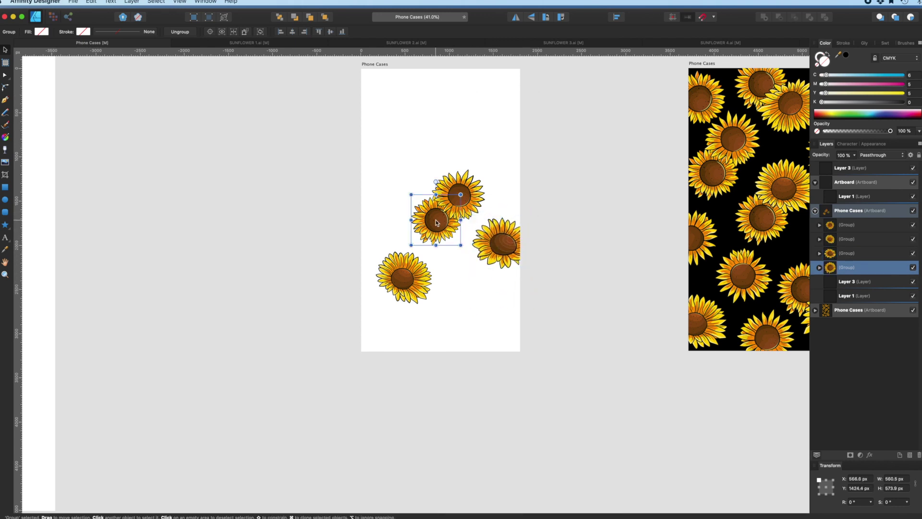
{"action": "left_click", "coordinate": [456, 207]}
{"action": "left_click_drag", "start_coordinate": [455, 206], "coordinate": [444, 311]}
{"action": "left_click_drag", "start_coordinate": [487, 282], "coordinate": [487, 287]}
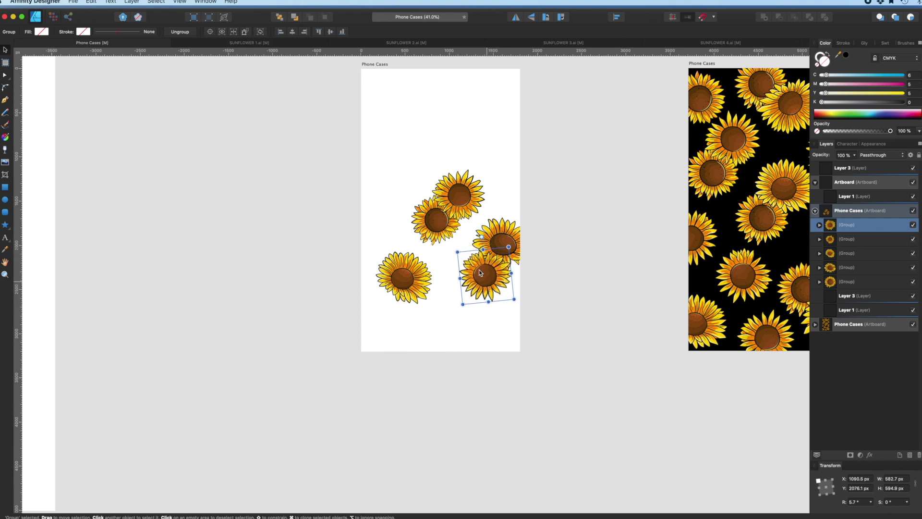
Build an overlapping upper-left pair from a copy of the lower-left sunflower rotated to about 6° and a copy of the small central one
{"action": "left_click", "coordinate": [390, 191]}
{"action": "left_click_drag", "start_coordinate": [404, 261], "coordinate": [397, 141]}
{"action": "left_click_drag", "start_coordinate": [435, 165], "coordinate": [406, 159]}
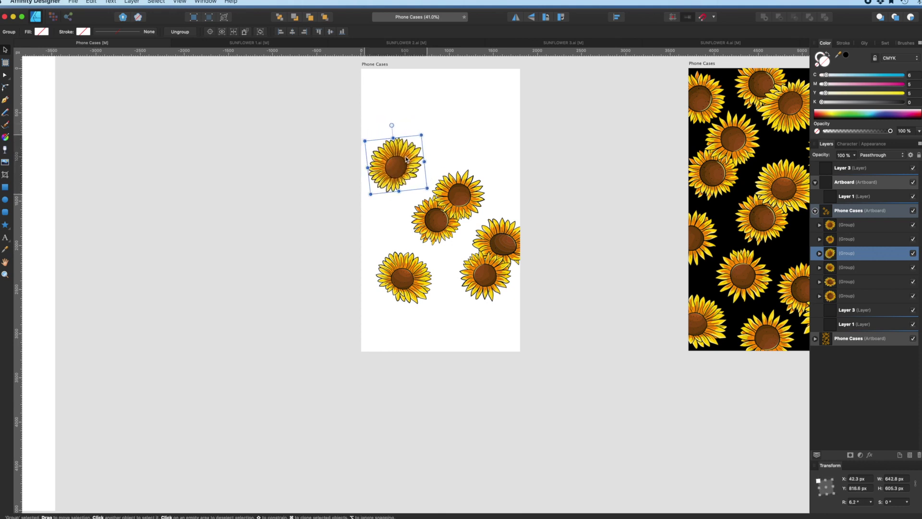
{"action": "left_click", "coordinate": [451, 199]}
{"action": "left_click_drag", "start_coordinate": [438, 223], "coordinate": [420, 150]}
{"action": "left_click", "coordinate": [398, 182]}
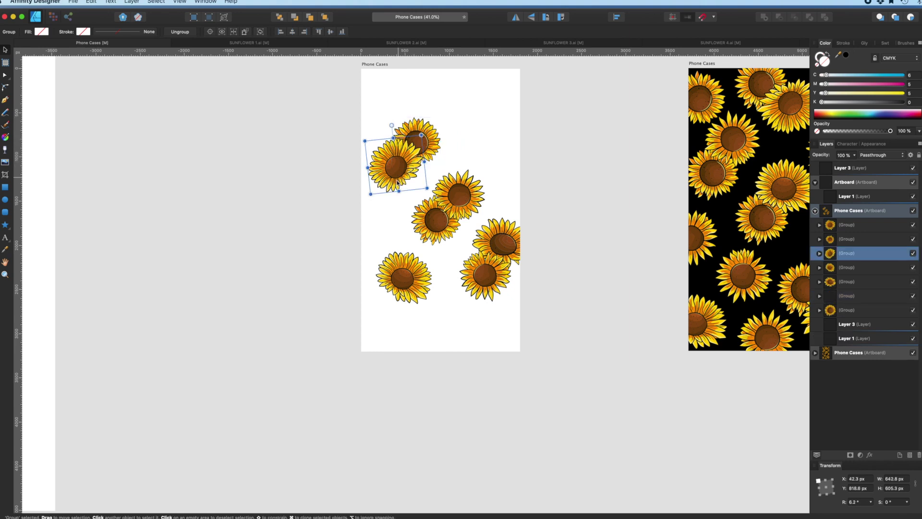
{"action": "left_click_drag", "start_coordinate": [398, 181], "coordinate": [393, 187]}
Place sunflower copies across the right edge, at the bottom centre and in the lower-right corner, rotating the corner copy
{"action": "left_click", "coordinate": [408, 135]}
{"action": "left_click_drag", "start_coordinate": [408, 135], "coordinate": [531, 183]}
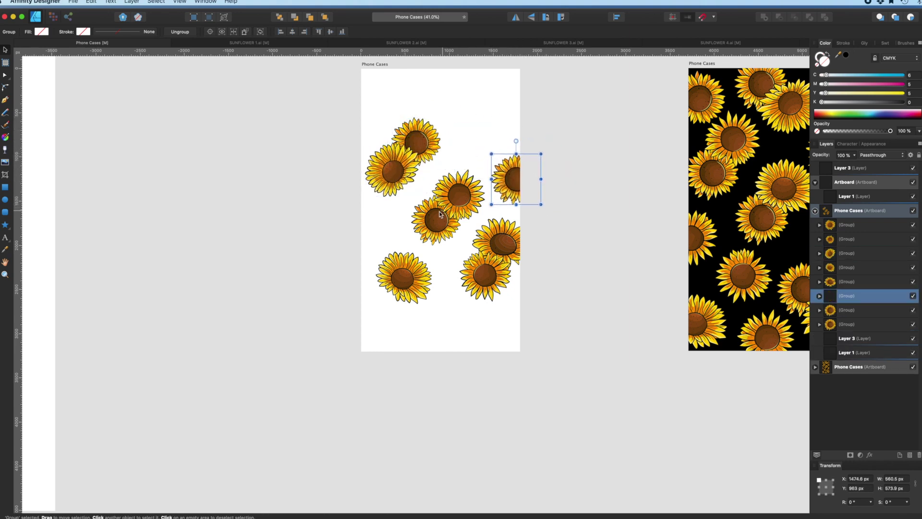
{"action": "left_click", "coordinate": [415, 272]}
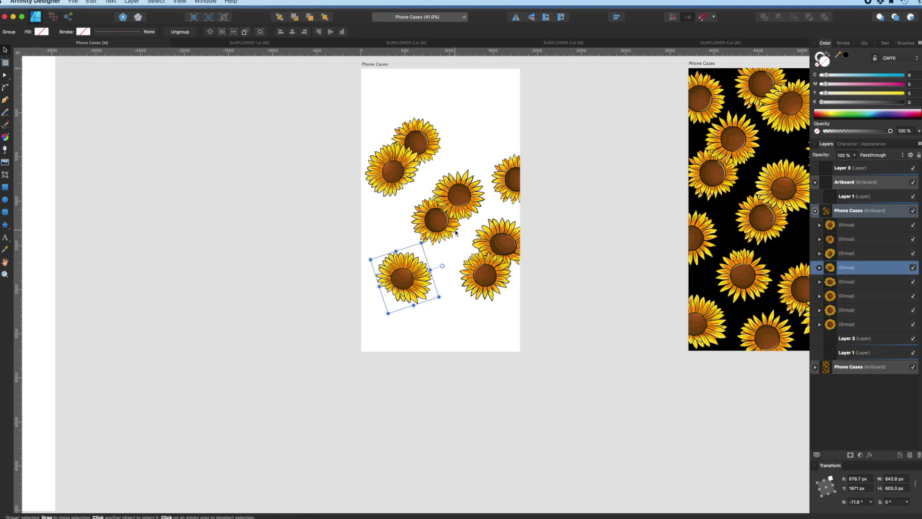
{"action": "mouse_move", "coordinate": [445, 229]}
{"action": "left_mouse_down"}
{"action": "mouse_move", "coordinate": [476, 331]}
{"action": "mouse_move", "coordinate": [462, 324]}
{"action": "mouse_move", "coordinate": [482, 297]}
{"action": "mouse_move", "coordinate": [465, 319]}
{"action": "mouse_move", "coordinate": [434, 298]}
{"action": "mouse_move", "coordinate": [562, 355]}
{"action": "mouse_move", "coordinate": [549, 353]}
{"action": "mouse_move", "coordinate": [533, 268]}
{"action": "left_mouse_up"}
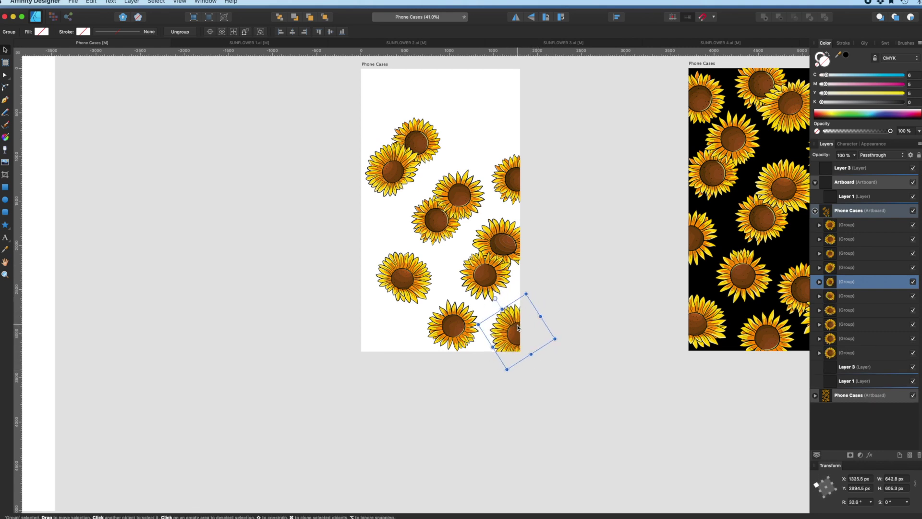
Place two overlapping sunflower copies in the artboard's lower-left corner, one rotated to about -12°, and nudge the full sunflower above them
{"action": "left_click", "coordinate": [442, 329]}
{"action": "mouse_move", "coordinate": [442, 329]}
{"action": "left_mouse_down"}
{"action": "mouse_move", "coordinate": [386, 330]}
{"action": "mouse_move", "coordinate": [370, 352]}
{"action": "left_mouse_up"}
{"action": "mouse_move", "coordinate": [394, 289]}
{"action": "left_mouse_down"}
{"action": "mouse_move", "coordinate": [378, 292]}
{"action": "mouse_move", "coordinate": [361, 326]}
{"action": "mouse_move", "coordinate": [407, 316]}
{"action": "mouse_move", "coordinate": [398, 355]}
{"action": "left_mouse_up"}
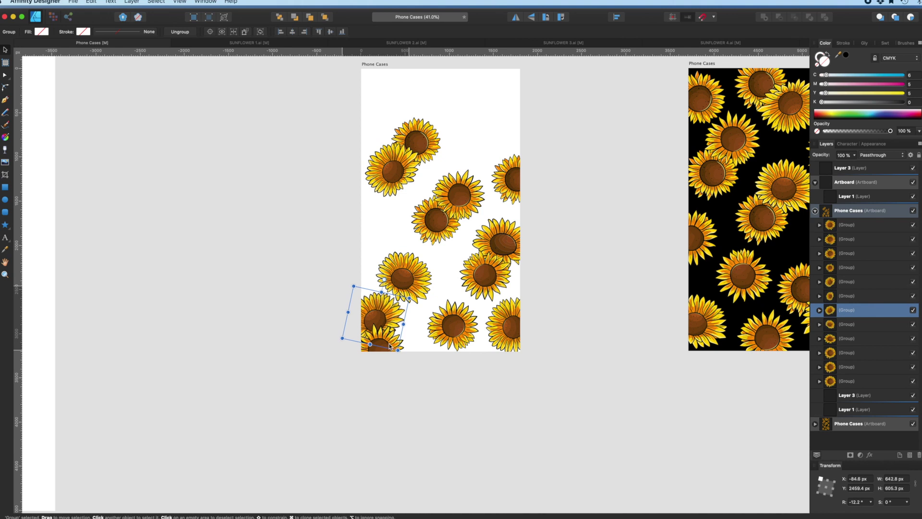
{"action": "left_click", "coordinate": [416, 288]}
{"action": "left_click_drag", "start_coordinate": [416, 288], "coordinate": [414, 291]}
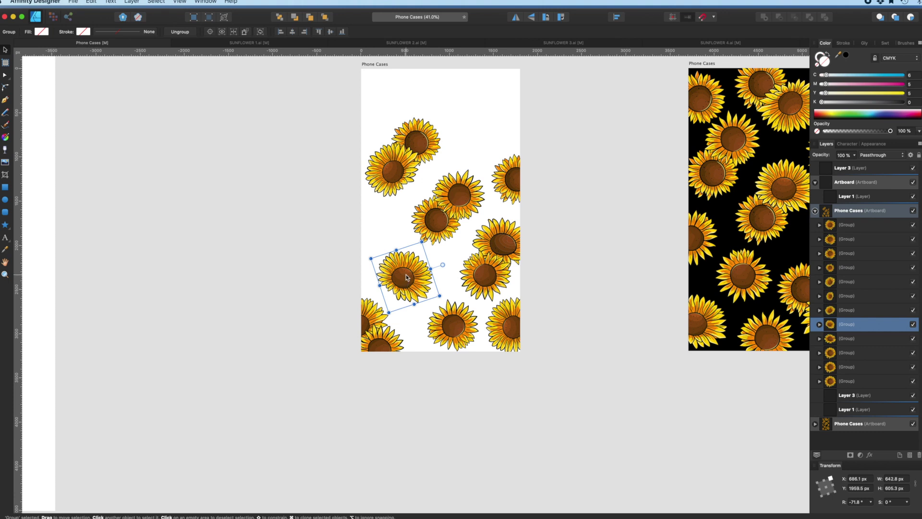
{"action": "left_click", "coordinate": [370, 246]}
Duplicate the lower-left full sunflower into the artboard's upper-right corner and rotate the copy so it runs slightly off the edge
{"action": "left_click", "coordinate": [392, 268]}
{"action": "left_click_drag", "start_coordinate": [397, 271], "coordinate": [476, 108]}
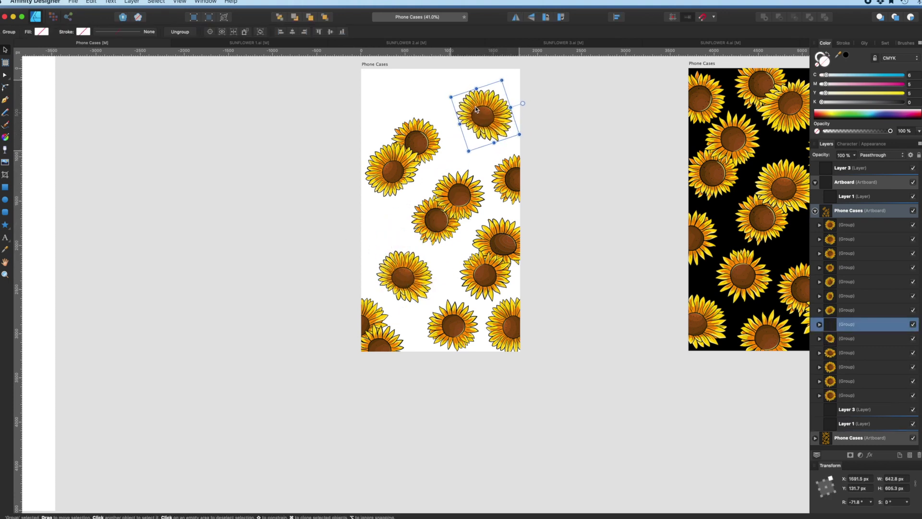
{"action": "left_click_drag", "start_coordinate": [524, 135], "coordinate": [482, 60]}
{"action": "left_click_drag", "start_coordinate": [482, 120], "coordinate": [501, 95]}
{"action": "left_click", "coordinate": [548, 88]}
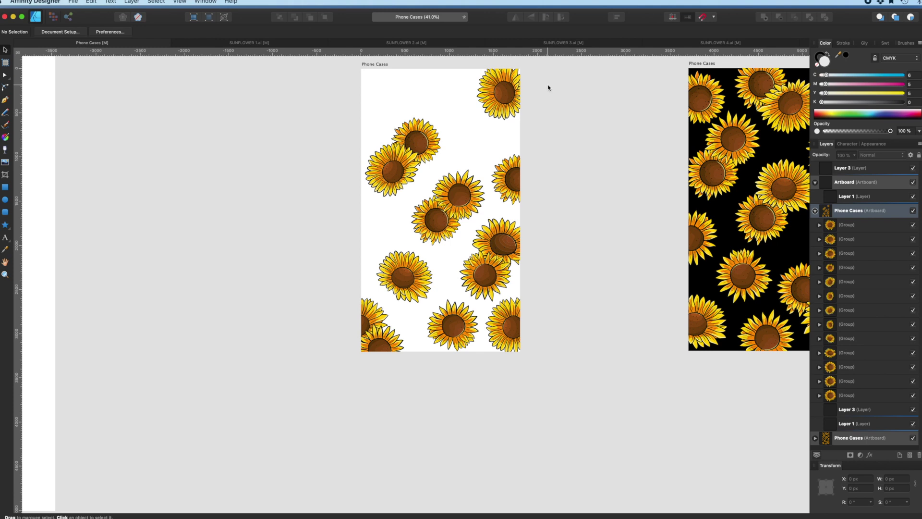
Add sunflower copies in the top-left corner, below the top-right flower and at the top centre, rotating the top-centre copy to about 142°
{"action": "left_click_drag", "start_coordinate": [444, 227], "coordinate": [383, 103]}
{"action": "key", "text": "super+j"}
{"action": "left_click", "coordinate": [382, 168]}
{"action": "key", "text": "super+j"}
{"action": "left_click_drag", "start_coordinate": [381, 168], "coordinate": [430, 86]}
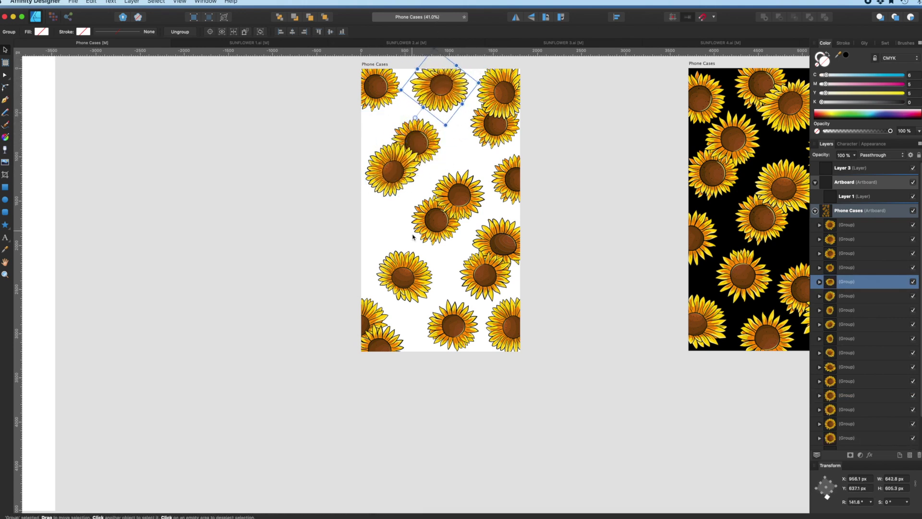
Duplicate the right-edge sunflower onto the left edge, rotated to about -86°, and rotate the front flower of the upper-left pair to about 85°
{"action": "left_click_drag", "start_coordinate": [517, 192], "coordinate": [369, 245]}
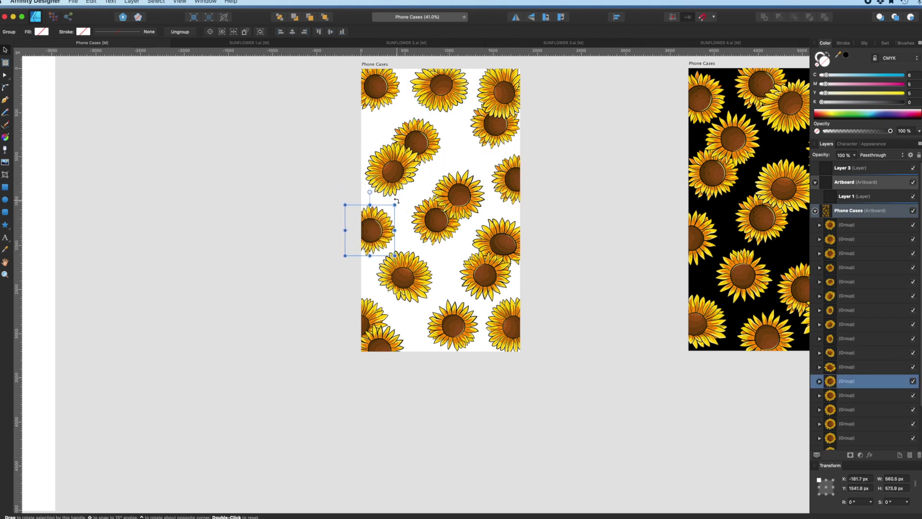
{"action": "left_click_drag", "start_coordinate": [397, 201], "coordinate": [400, 254]}
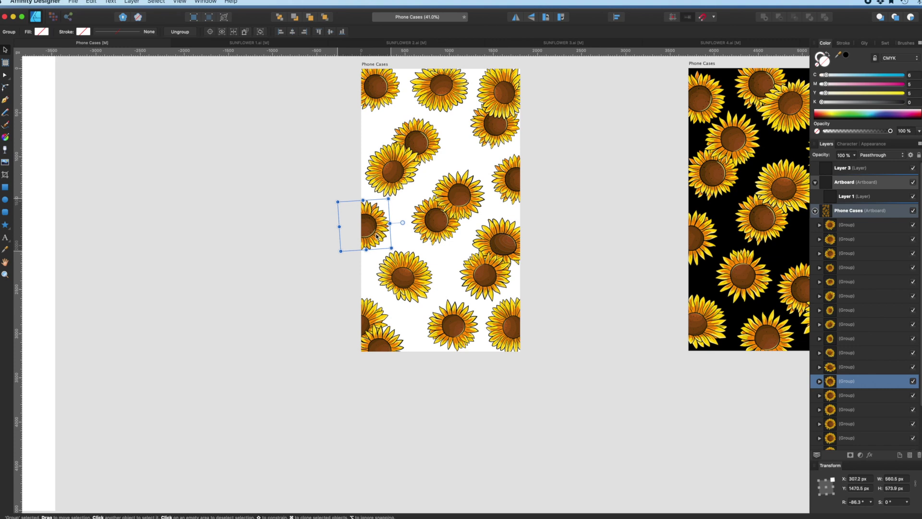
{"action": "left_click", "coordinate": [394, 177]}
{"action": "left_click_drag", "start_coordinate": [427, 193], "coordinate": [421, 138]}
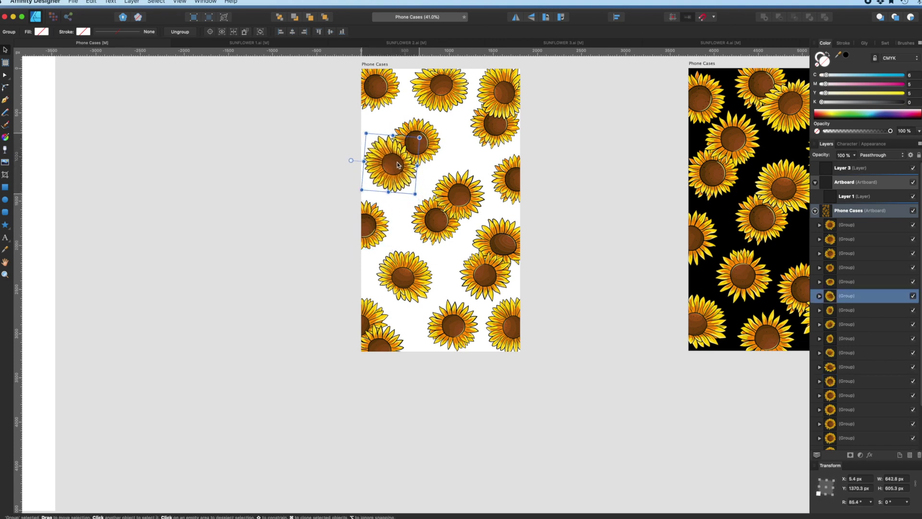
{"action": "key", "text": "Escape"}
Separate the two overlapping upper-right sunflowers, moving the lower one inward and the other further over the right edge
{"action": "left_click", "coordinate": [502, 142]}
{"action": "left_click_drag", "start_coordinate": [514, 142], "coordinate": [481, 148]}
{"action": "left_click_drag", "start_coordinate": [508, 103], "coordinate": [518, 125]}
{"action": "left_click", "coordinate": [540, 197]}
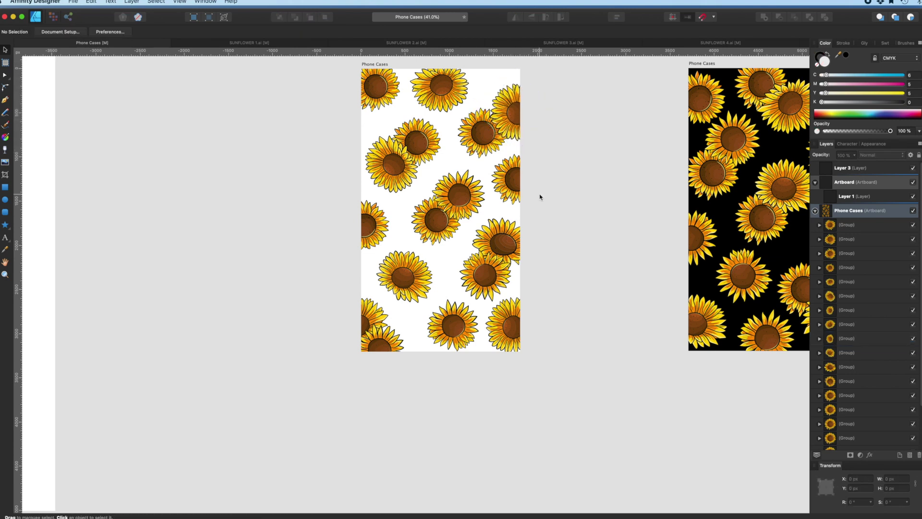
Fine-tune the positions of the lower-left sunflowers and the front flower of the upper-left pair to even out the spacing
{"action": "left_click_drag", "start_coordinate": [427, 277], "coordinate": [433, 276]}
{"action": "left_click", "coordinate": [366, 317]}
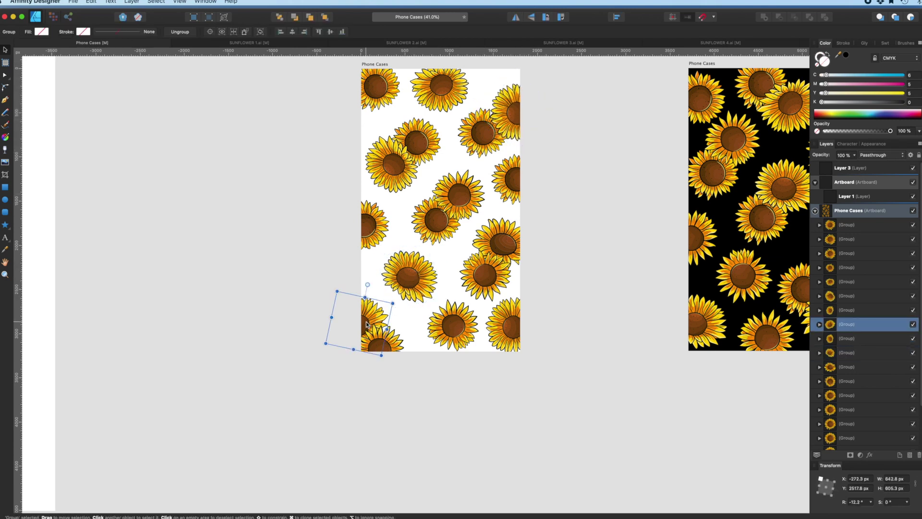
{"action": "left_click_drag", "start_coordinate": [381, 340], "coordinate": [383, 334]}
{"action": "left_click_drag", "start_coordinate": [428, 251], "coordinate": [424, 256]}
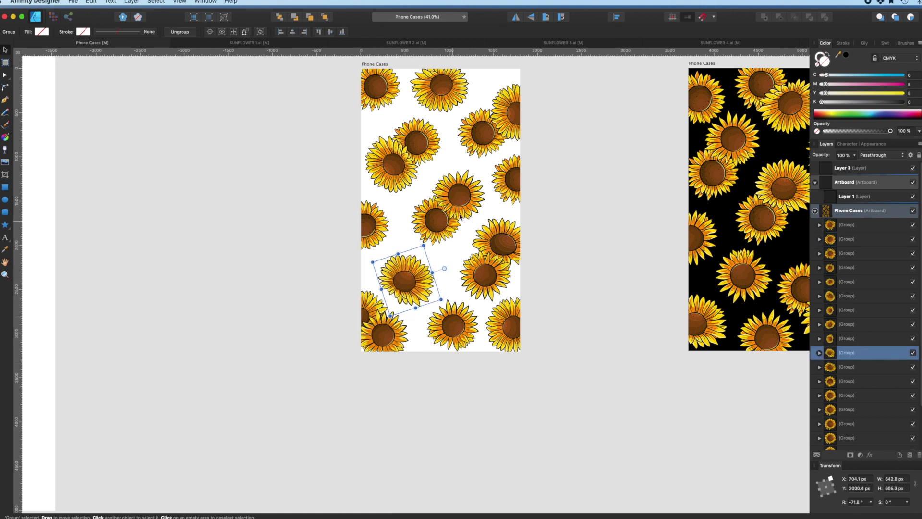
{"action": "left_click_drag", "start_coordinate": [387, 162], "coordinate": [391, 163]}
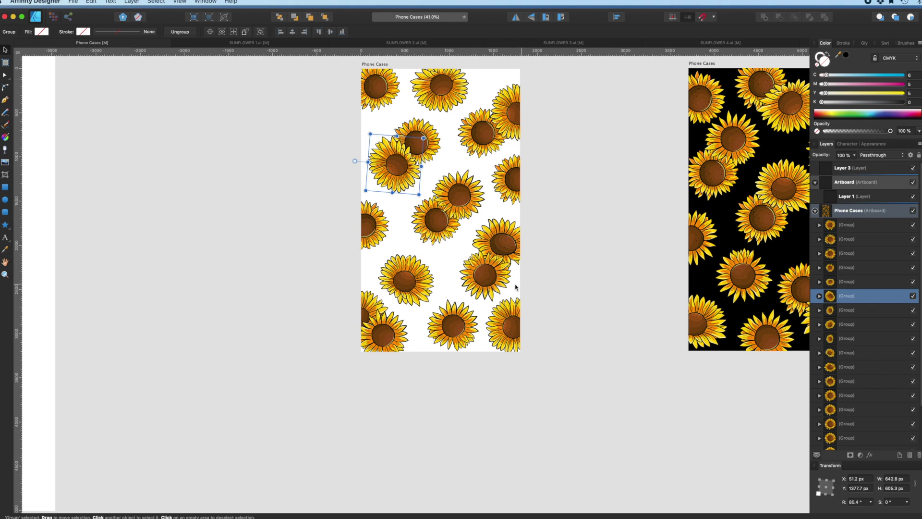
Duplicate a lower-right sunflower so it hangs over the top edge, and shift the upper-left pair together slightly to the left
{"action": "left_click_drag", "start_coordinate": [481, 288], "coordinate": [487, 64]}
{"action": "left_click", "coordinate": [430, 118]}
{"action": "left_click", "coordinate": [392, 166]}
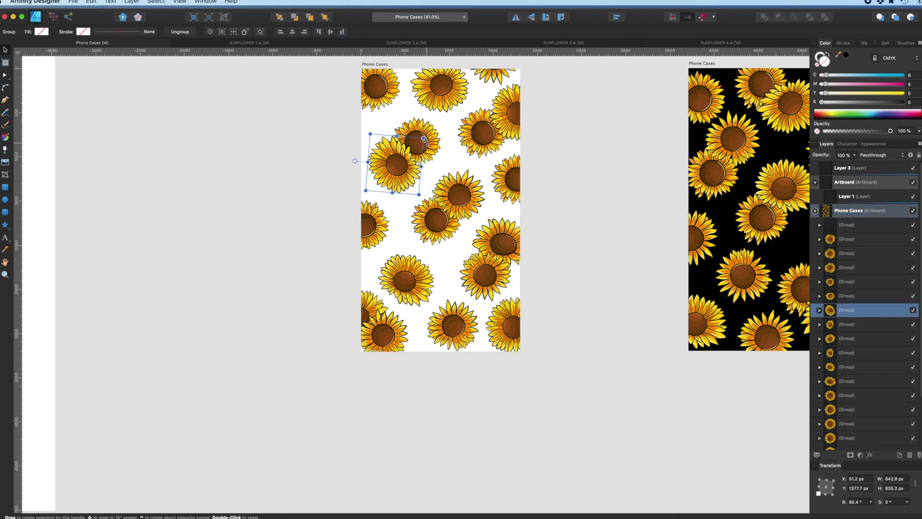
{"action": "left_click", "coordinate": [436, 142], "text": "shift"}
{"action": "left_click_drag", "start_coordinate": [436, 142], "coordinate": [431, 141]}
{"action": "left_click", "coordinate": [610, 227]}
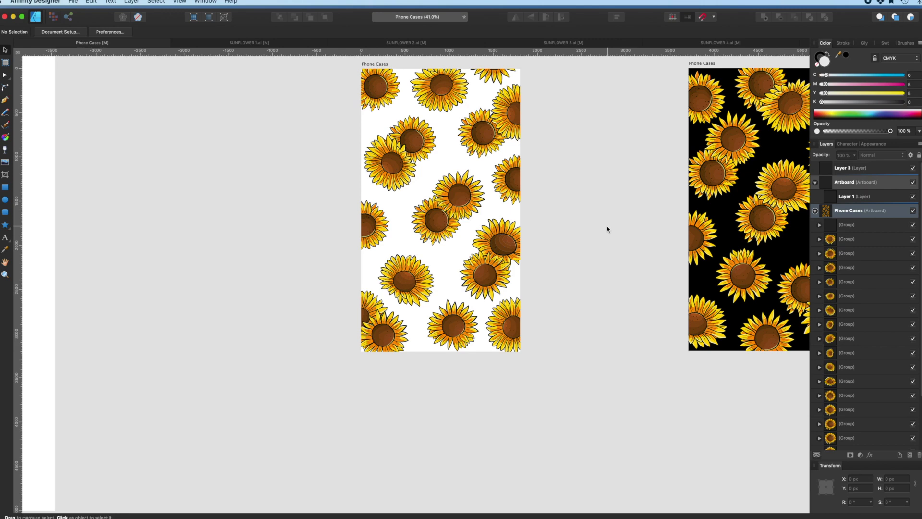
{"action": "scroll", "coordinate": [607, 229], "scroll_direction": "up", "scroll_amount": 3}
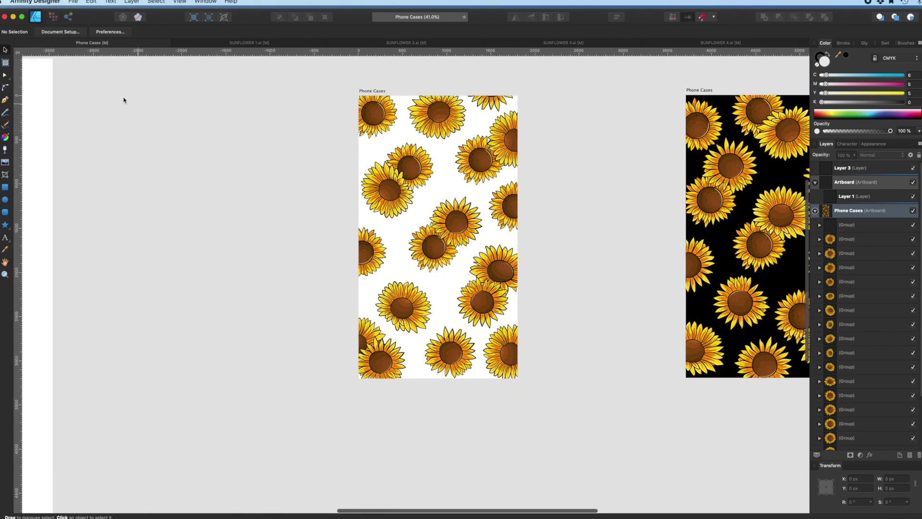
Draw a rectangle about 1891 × 3317 px covering the whole white sunflower artboard and send it behind all the flowers
{"action": "left_click", "coordinate": [5, 187]}
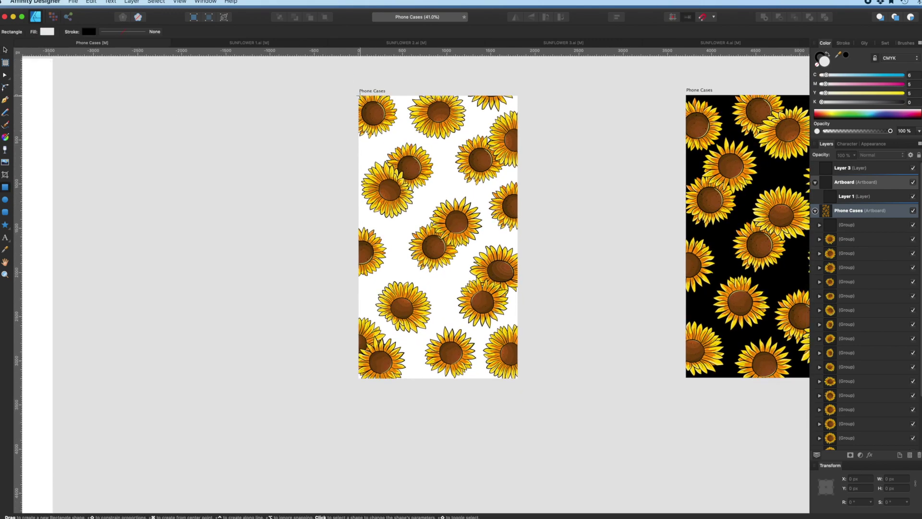
{"action": "left_click_drag", "start_coordinate": [359, 95], "coordinate": [521, 384]}
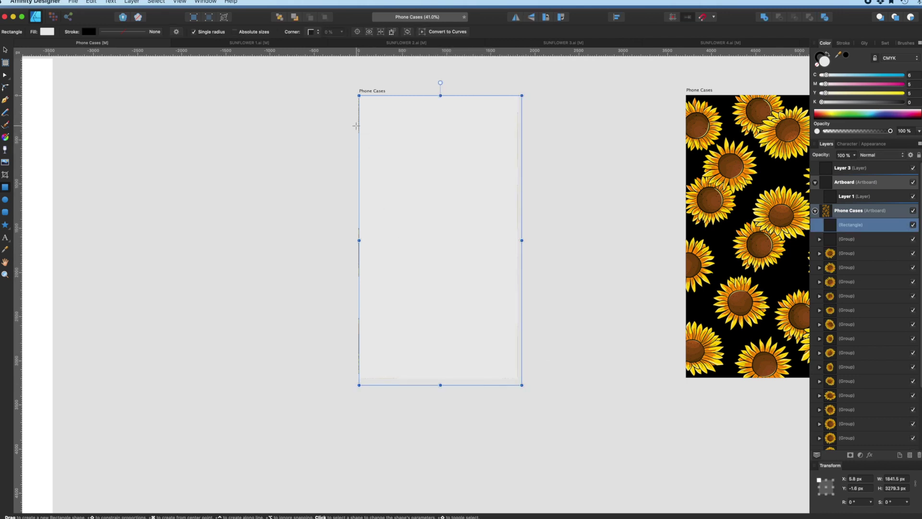
{"action": "left_click_drag", "start_coordinate": [356, 94], "coordinate": [354, 91]}
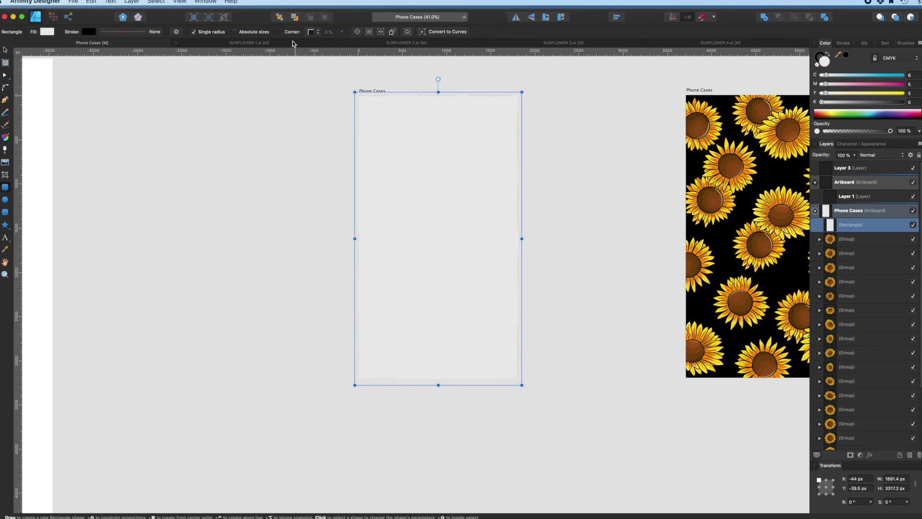
{"action": "left_click", "coordinate": [281, 17]}
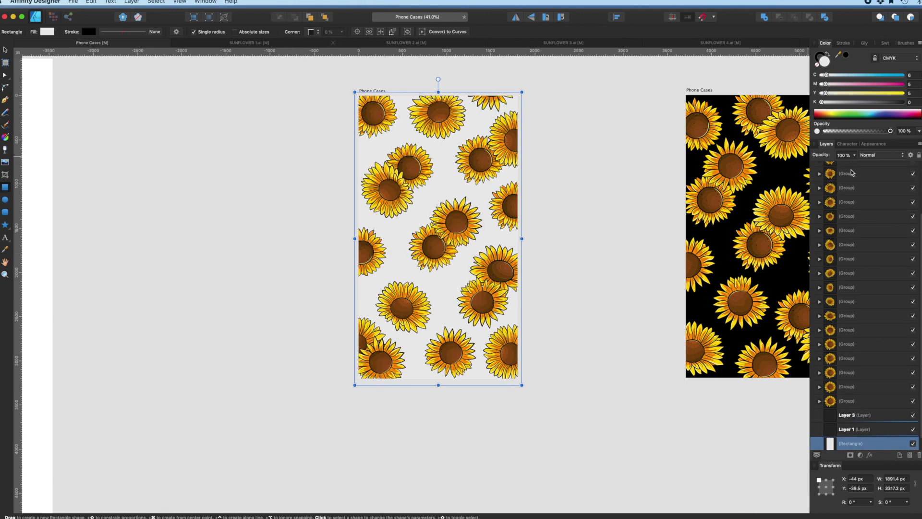
Remove the background rectangle's outline and fill it with black, setting C, M, Y and K to 100
{"action": "left_click", "coordinate": [823, 57]}
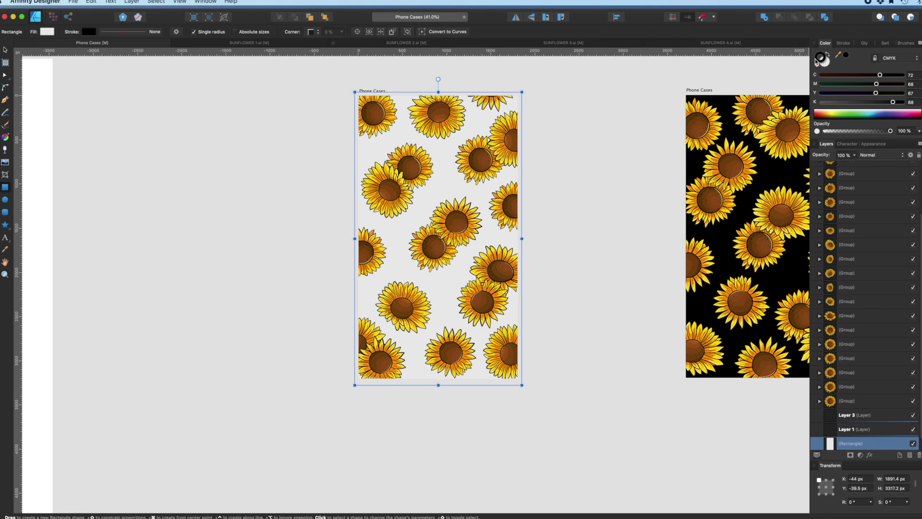
{"action": "left_click", "coordinate": [817, 64]}
{"action": "left_click", "coordinate": [824, 63]}
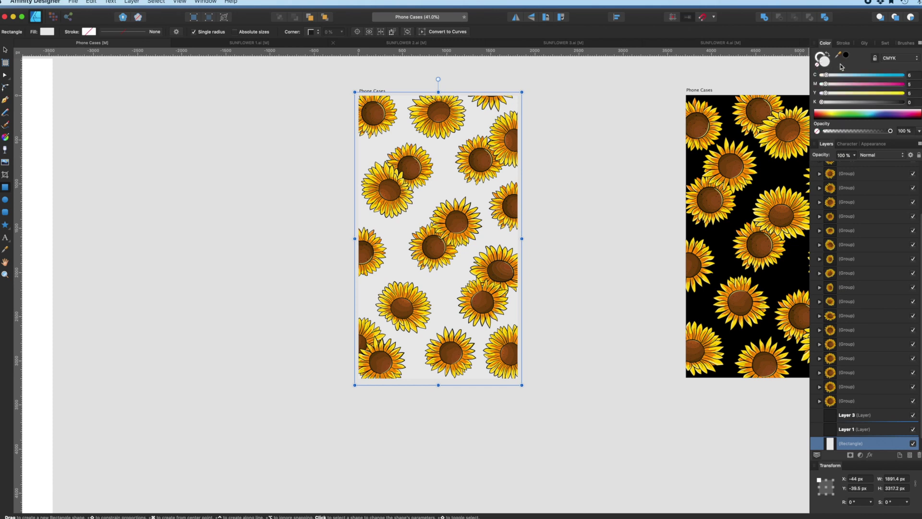
{"action": "left_click", "coordinate": [847, 55]}
{"action": "left_click_drag", "start_coordinate": [881, 75], "coordinate": [902, 102]}
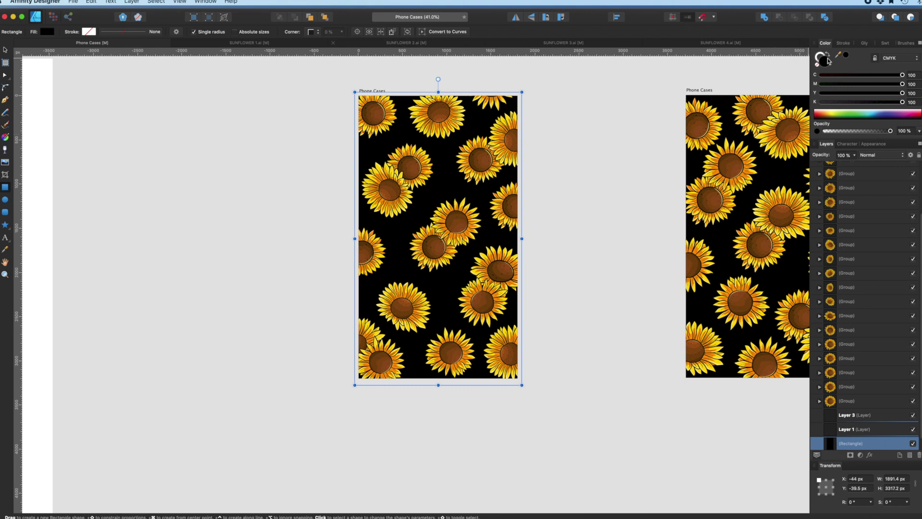
Try the brown of a flower centre and the orange of a petal, sampled from the sunflowers, as the background fill
{"action": "left_click_drag", "start_coordinate": [838, 55], "coordinate": [480, 161]}
{"action": "left_click", "coordinate": [848, 56]}
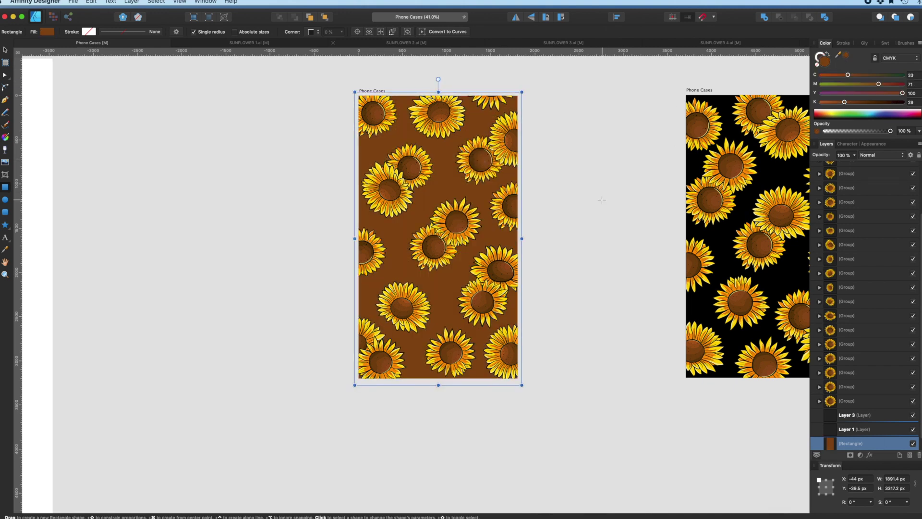
{"action": "left_click_drag", "start_coordinate": [846, 57], "coordinate": [481, 141]}
{"action": "left_click", "coordinate": [847, 57]}
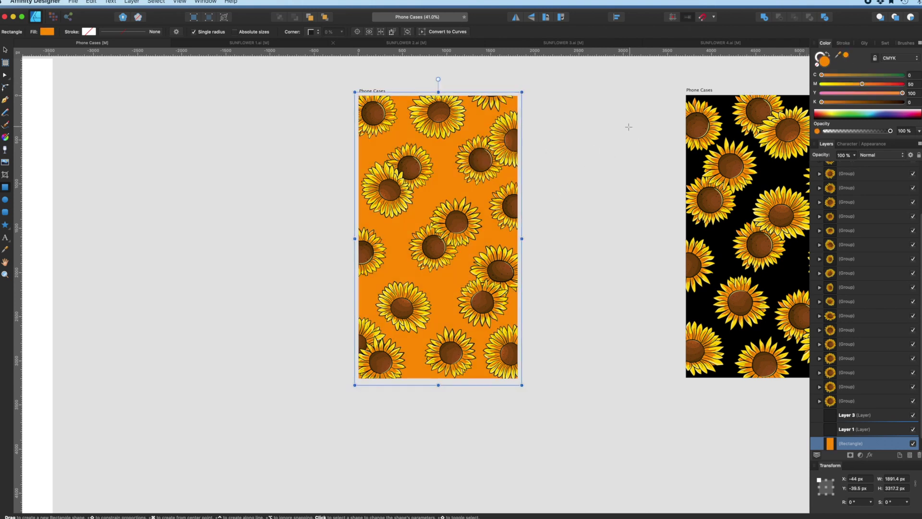
Sample a flower centre's brown for the background and adjust it to dark red with C 0, M 100, Y 100, K 36
{"action": "left_click_drag", "start_coordinate": [849, 58], "coordinate": [455, 224]}
{"action": "left_click", "coordinate": [844, 57]}
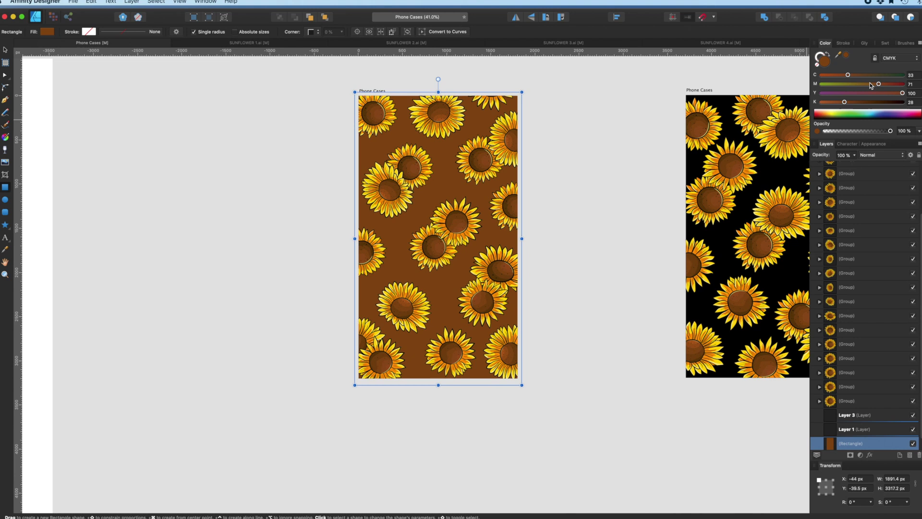
{"action": "left_click_drag", "start_coordinate": [882, 85], "coordinate": [908, 88]}
{"action": "left_click_drag", "start_coordinate": [848, 75], "coordinate": [850, 102]}
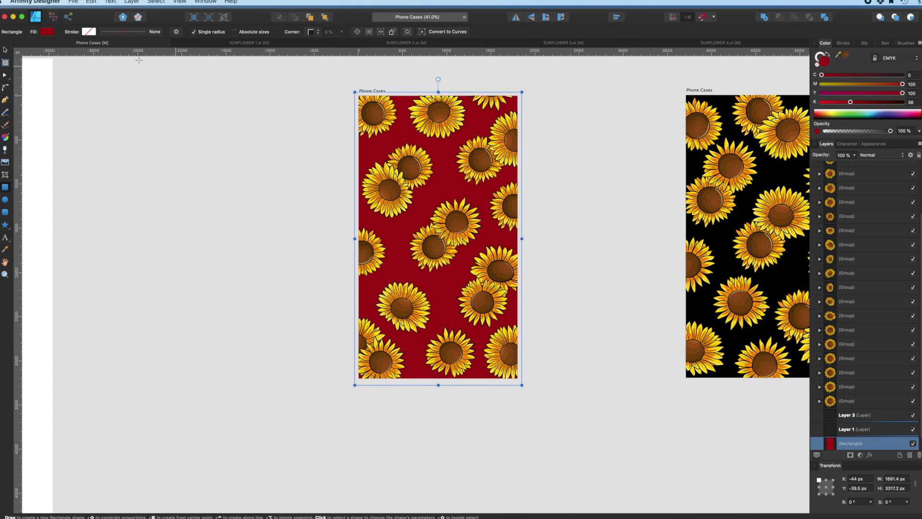
{"action": "left_click", "coordinate": [4, 50]}
{"action": "left_click", "coordinate": [198, 168]}
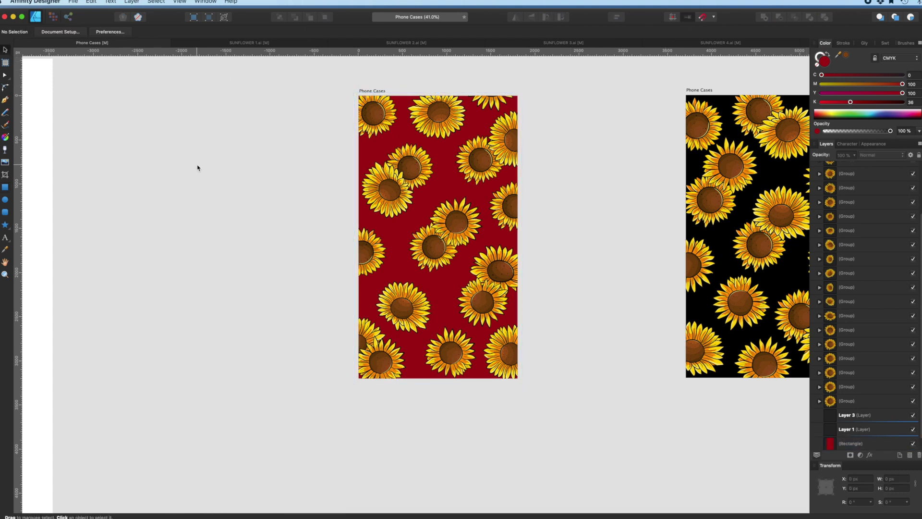
Duplicate the red sunflower artboard to its left, keeping it level with the original
{"action": "scroll", "coordinate": [320, 180], "scroll_direction": "up", "scroll_amount": 2}
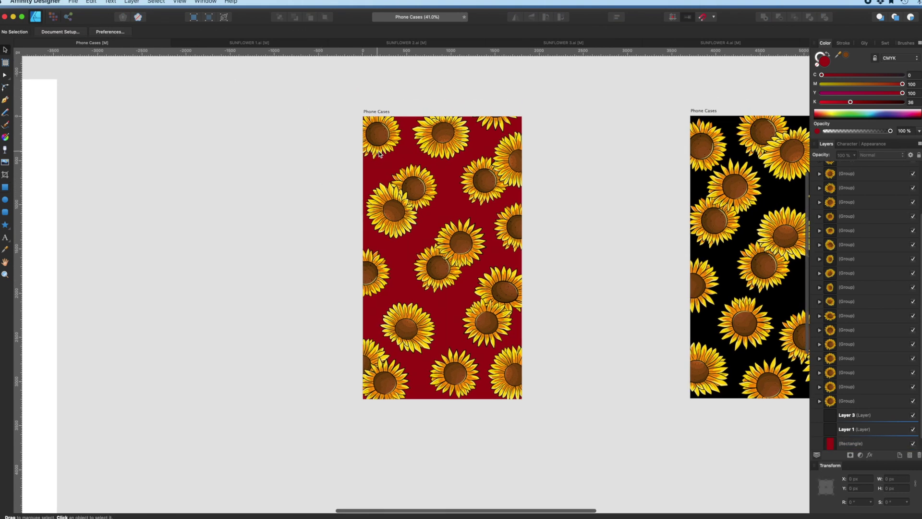
{"action": "left_click", "coordinate": [401, 151]}
{"action": "left_click_drag", "start_coordinate": [367, 113], "coordinate": [145, 117]}
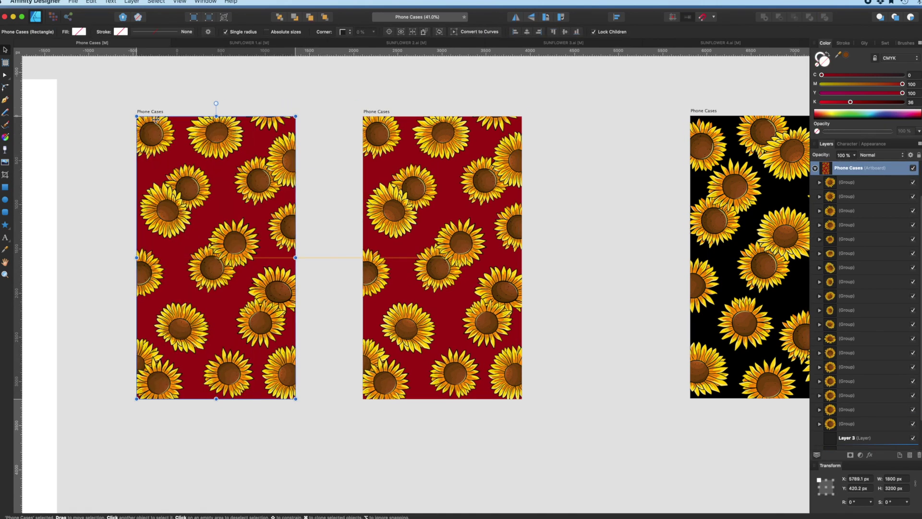
Recolour the background rectangle of the original artboard black, with C, M, Y and K all at 100
{"action": "left_click", "coordinate": [401, 154]}
{"action": "left_click_drag", "start_coordinate": [905, 106], "coordinate": [905, 105]}
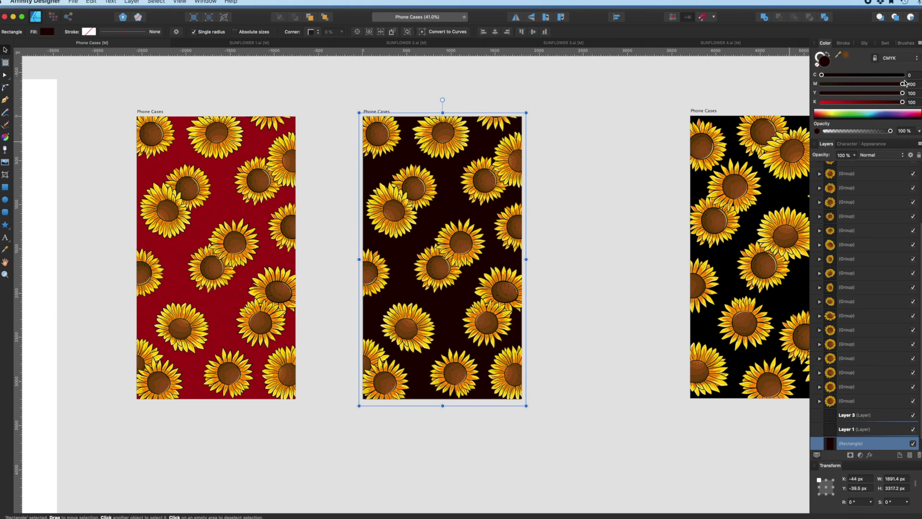
{"action": "left_click", "coordinate": [597, 113]}
Move the finished example artboard further right and place a duplicate of the new black artboard in the freed space
{"action": "scroll", "coordinate": [596, 114], "scroll_direction": "right", "scroll_amount": 2}
{"action": "scroll", "coordinate": [596, 114], "scroll_direction": "up", "scroll_amount": 1}
{"action": "scroll", "coordinate": [597, 113], "scroll_direction": "down", "scroll_amount": 3}
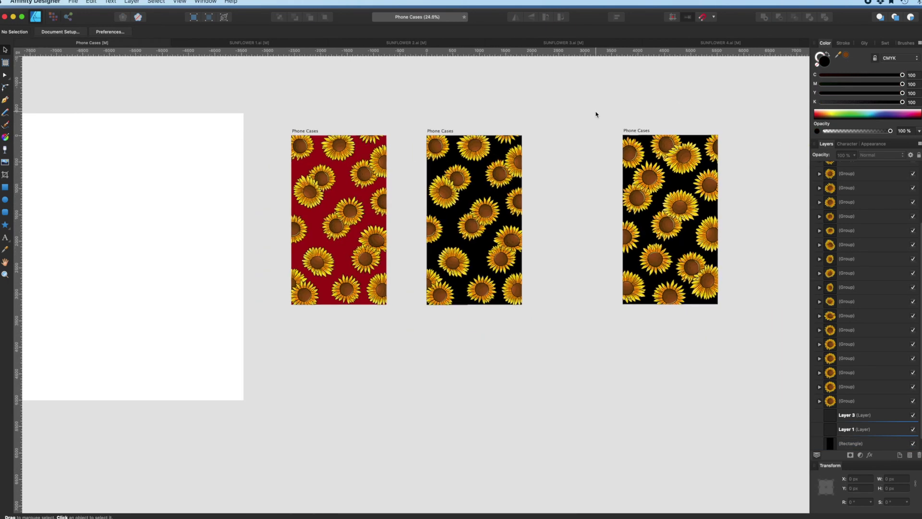
{"action": "scroll", "coordinate": [615, 128], "scroll_direction": "up", "scroll_amount": 2}
{"action": "left_click", "coordinate": [632, 162]}
{"action": "left_click_drag", "start_coordinate": [632, 162], "coordinate": [738, 158]}
{"action": "left_click", "coordinate": [424, 162]}
{"action": "left_click_drag", "start_coordinate": [423, 162], "coordinate": [572, 162]}
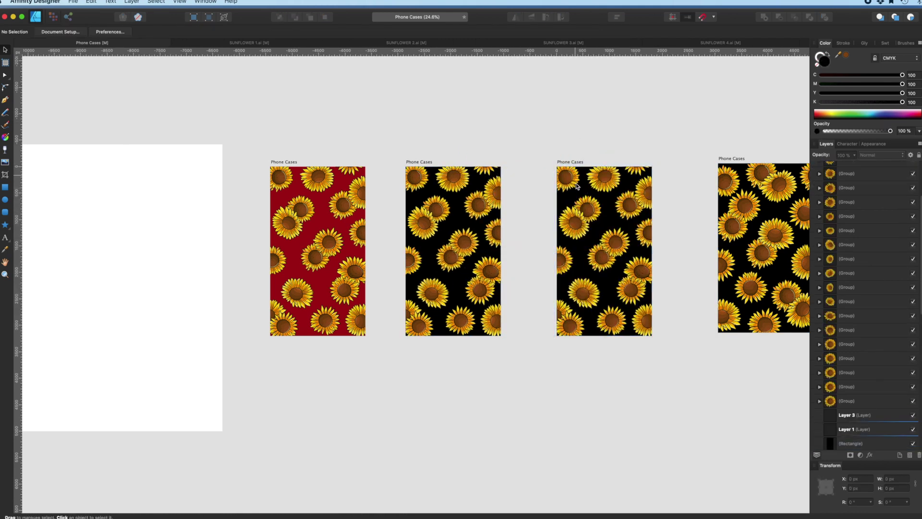
Recolour the background of the duplicated black artboard blue with C 100, M 100, Y 4, K 0
{"action": "left_click_drag", "start_coordinate": [909, 101], "coordinate": [773, 100]}
{"action": "left_click_drag", "start_coordinate": [903, 93], "coordinate": [818, 93]}
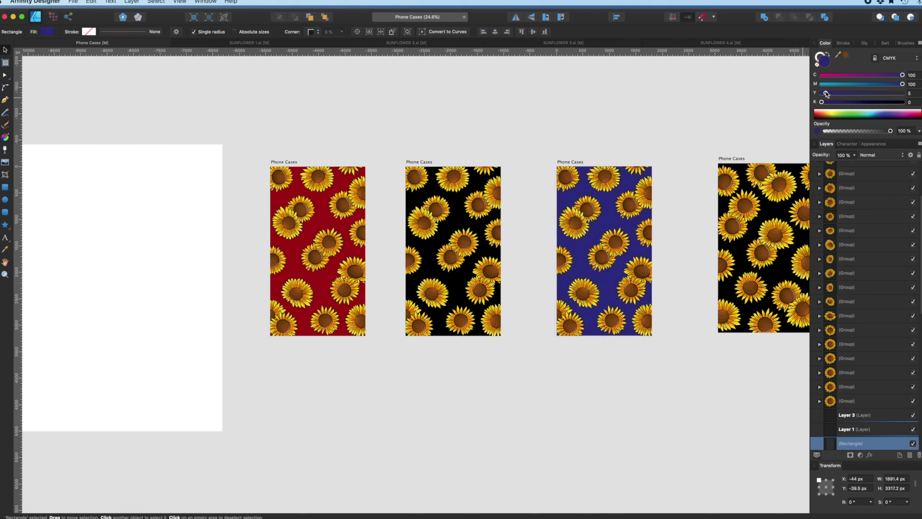
{"action": "left_click", "coordinate": [601, 120]}
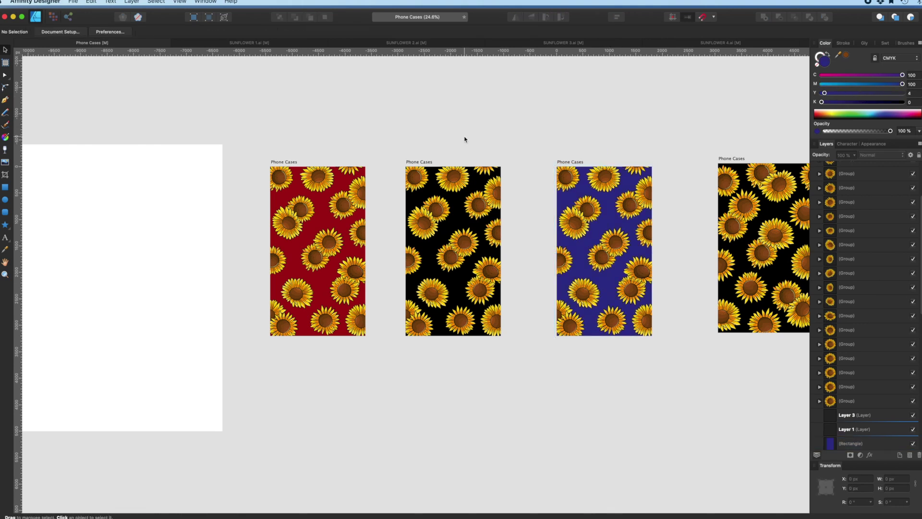
Export the red sunflower artboard as a PNG with the size set to 1800 × 3120 px
{"action": "scroll", "coordinate": [464, 139], "scroll_direction": "up", "scroll_amount": 5}
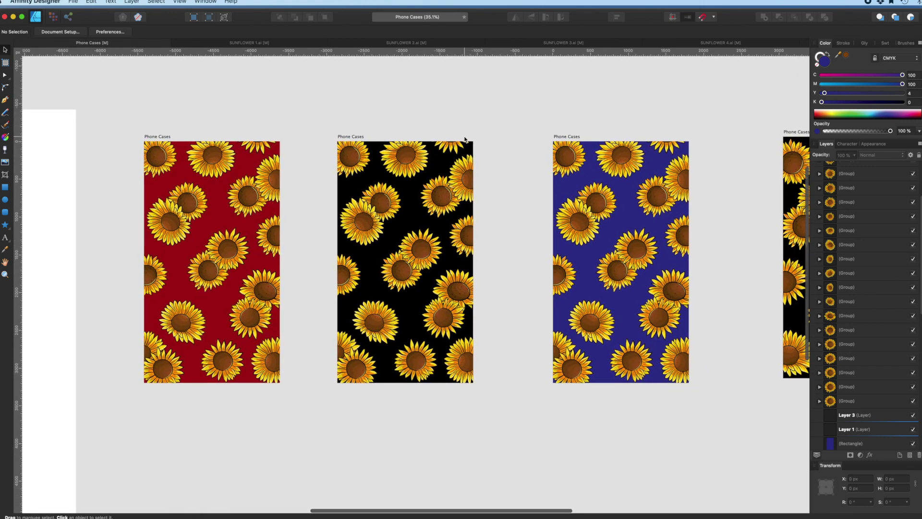
{"action": "scroll", "coordinate": [302, 100], "scroll_direction": "right", "scroll_amount": 1}
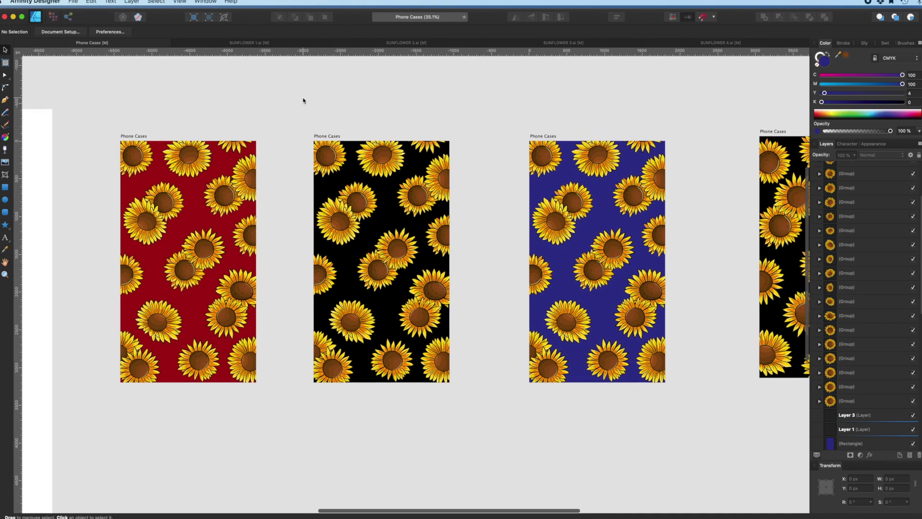
{"action": "scroll", "coordinate": [303, 100], "scroll_direction": "left", "scroll_amount": 3}
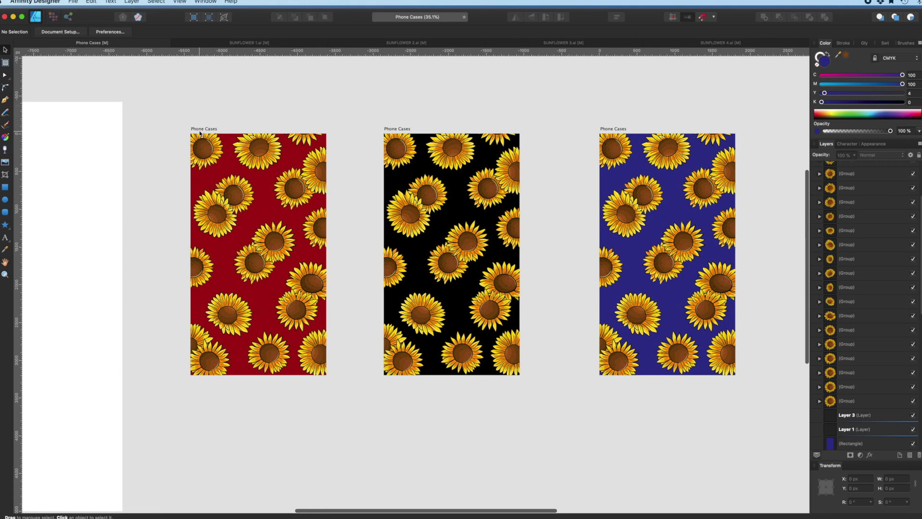
{"action": "left_click", "coordinate": [201, 135]}
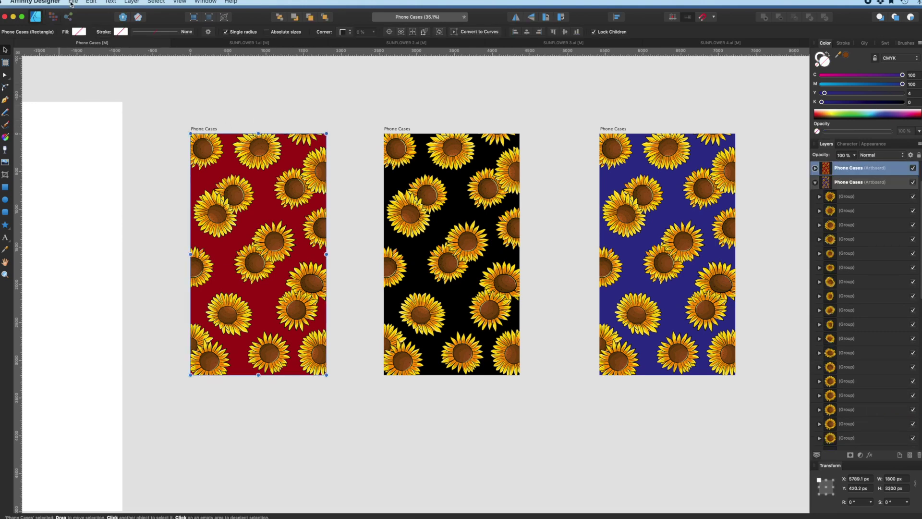
{"action": "left_click", "coordinate": [73, 2]}
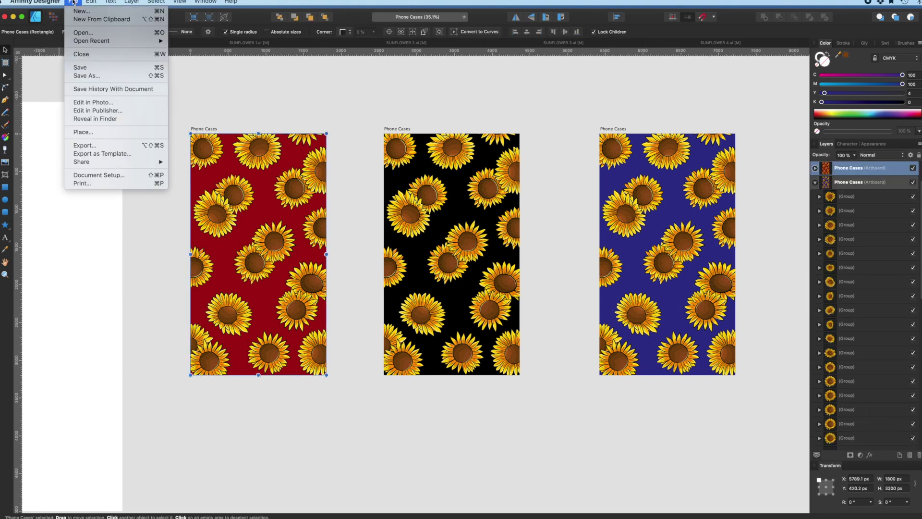
{"action": "left_click", "coordinate": [91, 146]}
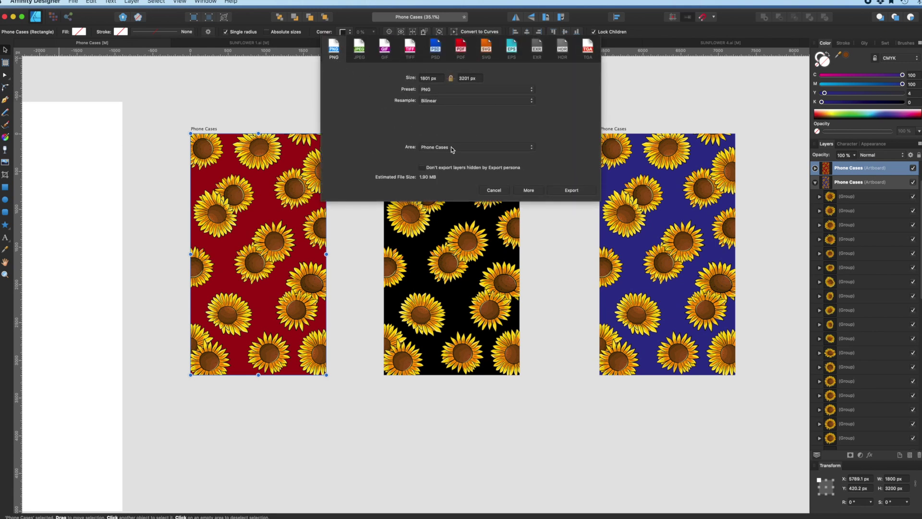
{"action": "double_click", "coordinate": [428, 77]}
{"action": "type", "text": "1800"}
{"action": "left_click", "coordinate": [469, 78]}
{"action": "type", "text": "3120"}
{"action": "left_click", "coordinate": [571, 191]}
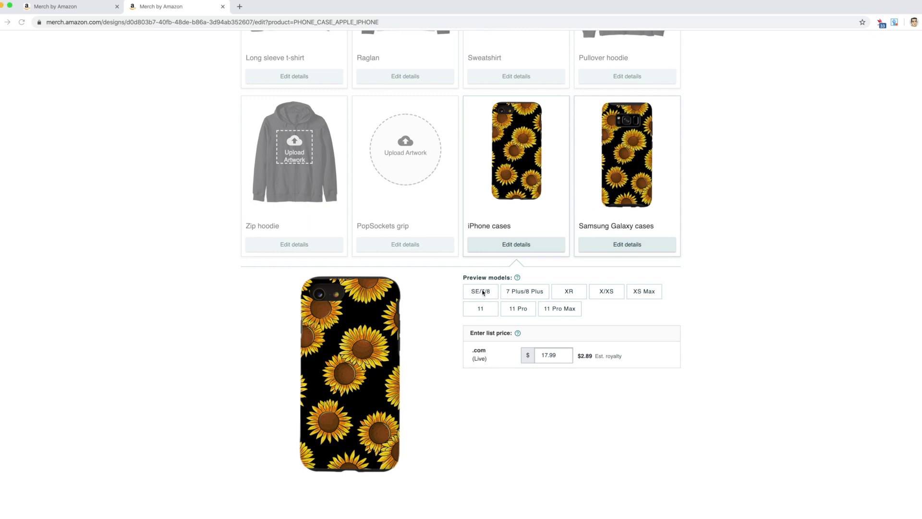
Switch to Merch by Amazon and preview the sunflower iPhone case on the 7 Plus/8 Plus, XR, X/XS, XS Max and 11-series models
{"action": "left_click", "coordinate": [524, 291]}
{"action": "left_click", "coordinate": [569, 291]}
{"action": "left_click", "coordinate": [606, 291]}
{"action": "left_click", "coordinate": [642, 294]}
{"action": "left_click", "coordinate": [560, 309]}
{"action": "left_click", "coordinate": [518, 308]}
{"action": "left_click", "coordinate": [482, 308]}
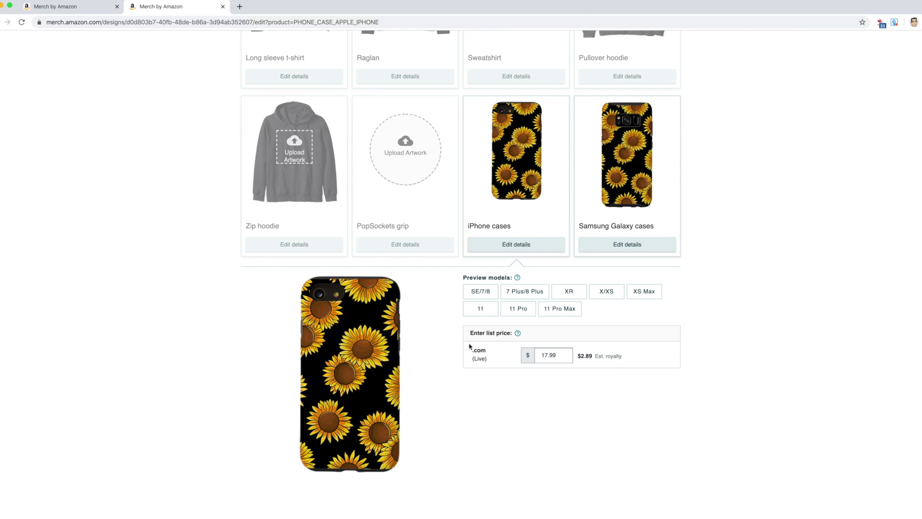
{"action": "left_click", "coordinate": [479, 313]}
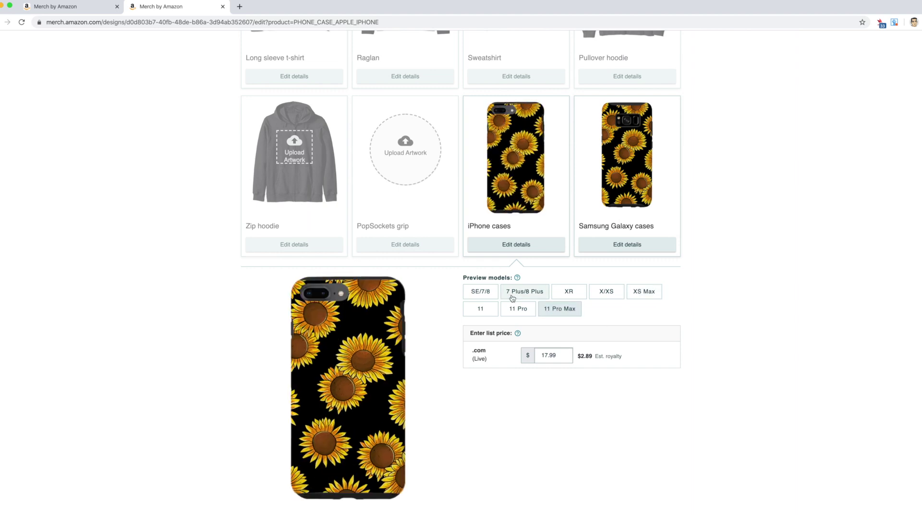
Show the details of the Samsung Galaxy cases and examine the sunflower pattern in the case preview
{"action": "left_click", "coordinate": [628, 246]}
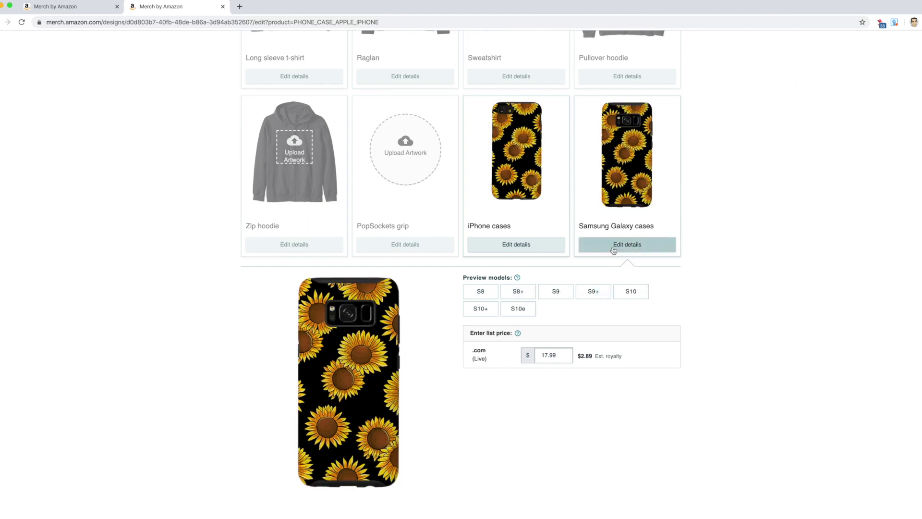
{"action": "left_click", "coordinate": [614, 249]}
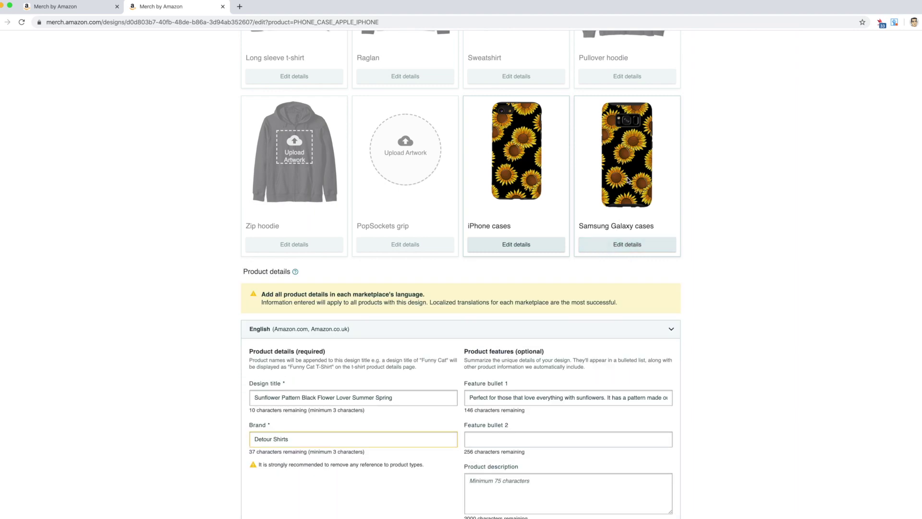
{"action": "left_click", "coordinate": [630, 241]}
{"action": "scroll", "coordinate": [600, 240], "scroll_direction": "down", "scroll_amount": 2}
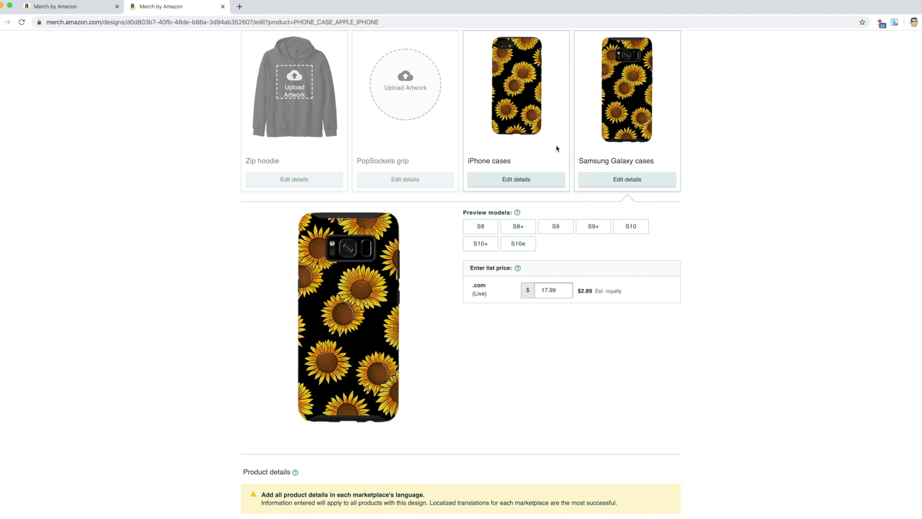
{"action": "scroll", "coordinate": [556, 148], "scroll_direction": "up", "scroll_amount": 2}
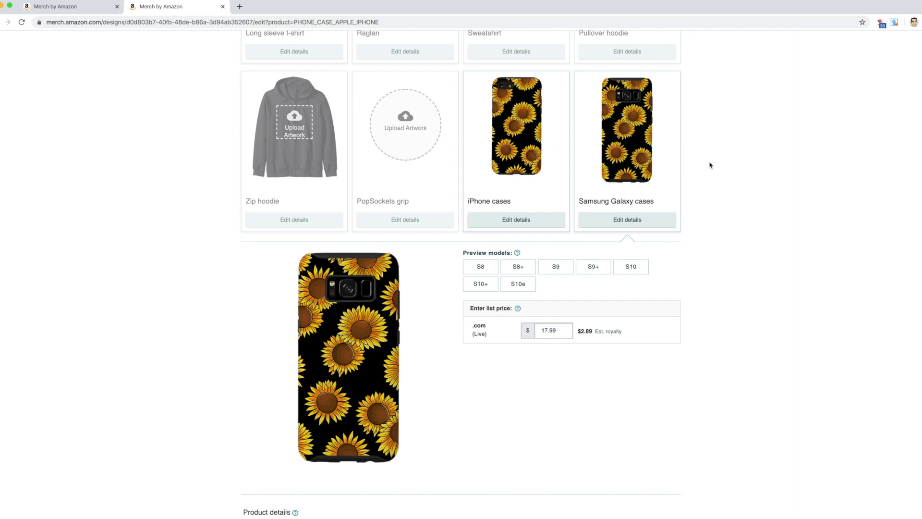